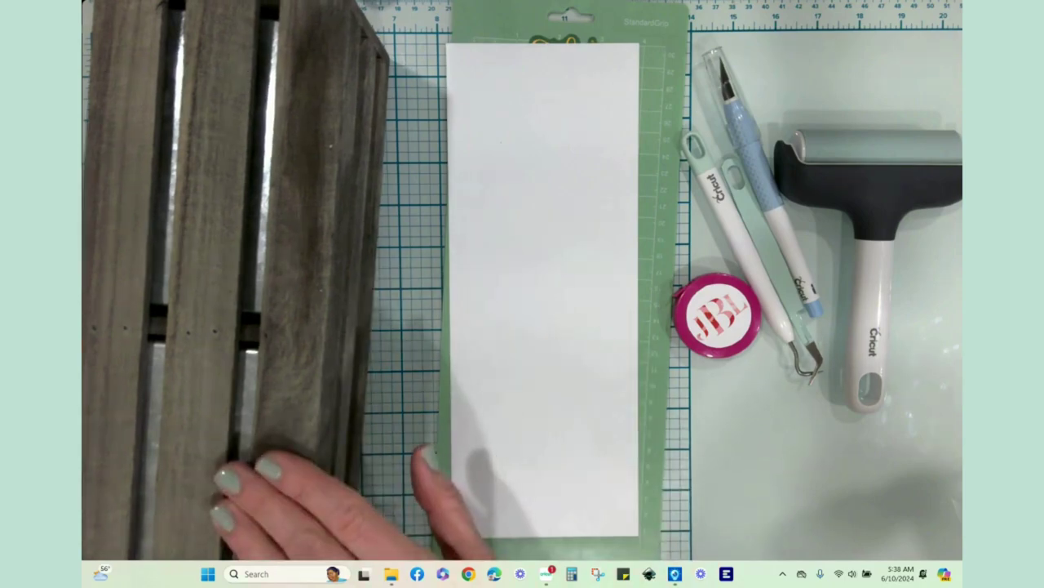
# Expand S'mores Graphic and inspect its Stars, Memories, S'MORE, Making and Campfire Snack layers.
pyautogui.hotkey('alt', 'Tab')
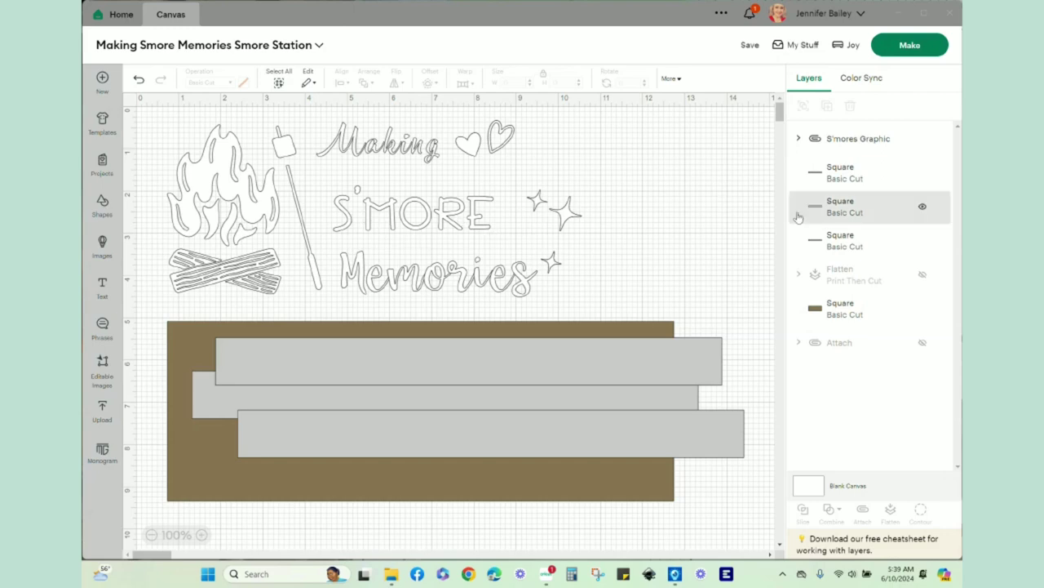
pyautogui.click(800, 139)
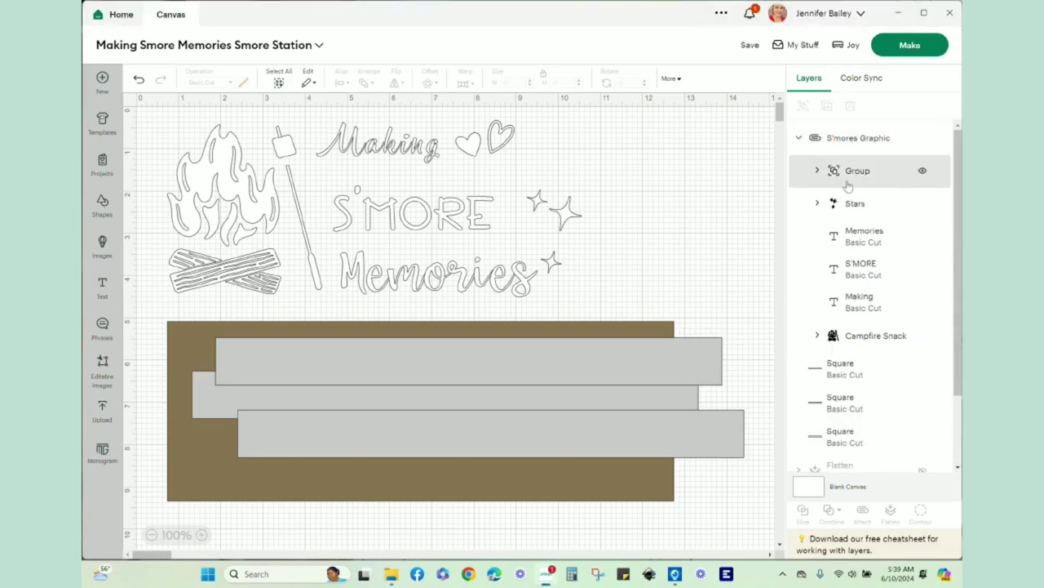
pyautogui.click(841, 206)
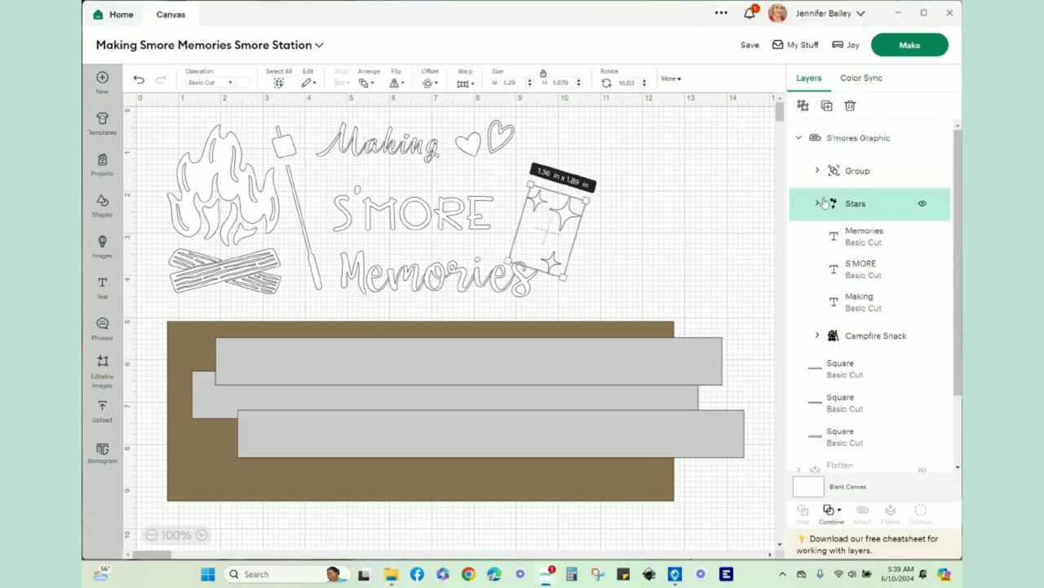
pyautogui.click(861, 242)
pyautogui.click(861, 269)
pyautogui.click(863, 304)
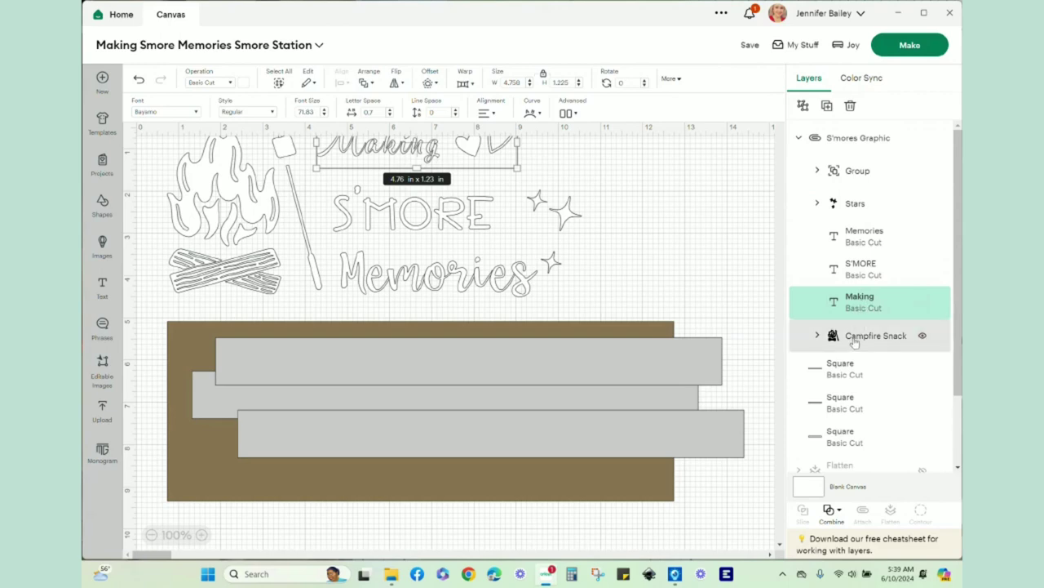
pyautogui.click(854, 341)
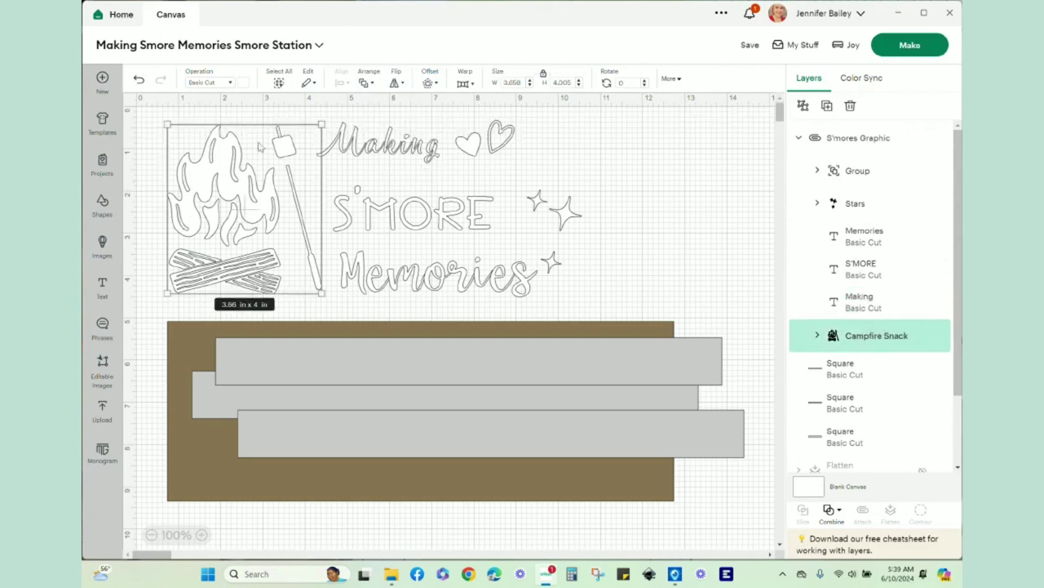
# Expand Campfire Snack to view its logs, then expand the two-heart group and select both hearts.
pyautogui.click(818, 337)
pyautogui.scroll(-2, 893, 422)
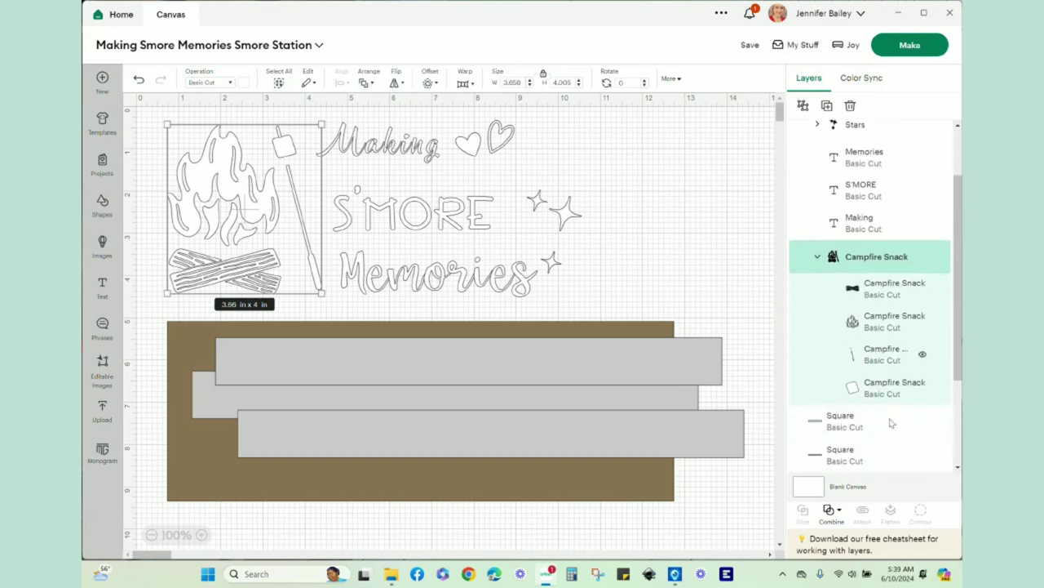
pyautogui.click(892, 291)
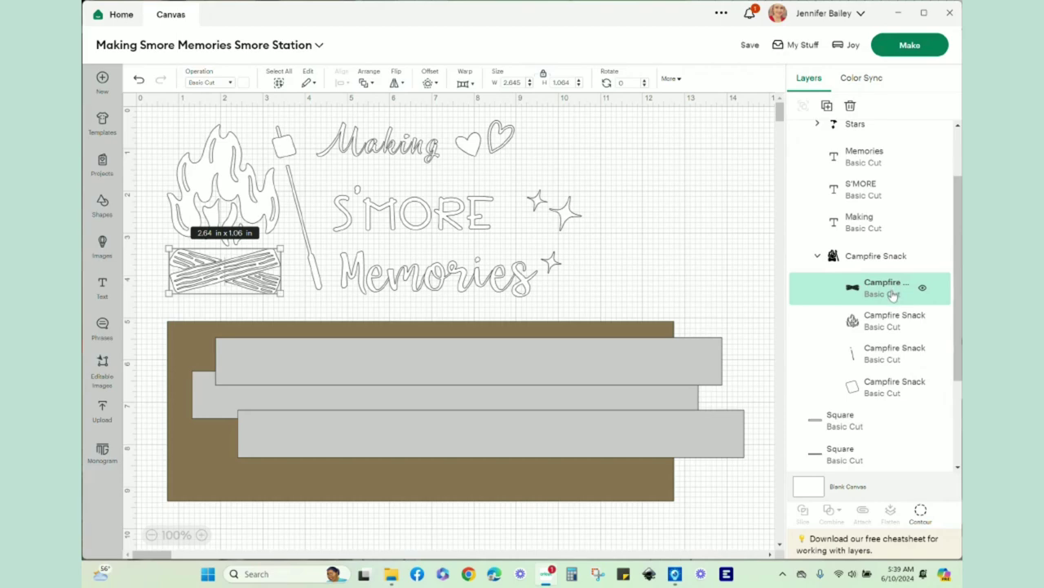
pyautogui.click(871, 250)
pyautogui.scroll(2, 849, 245)
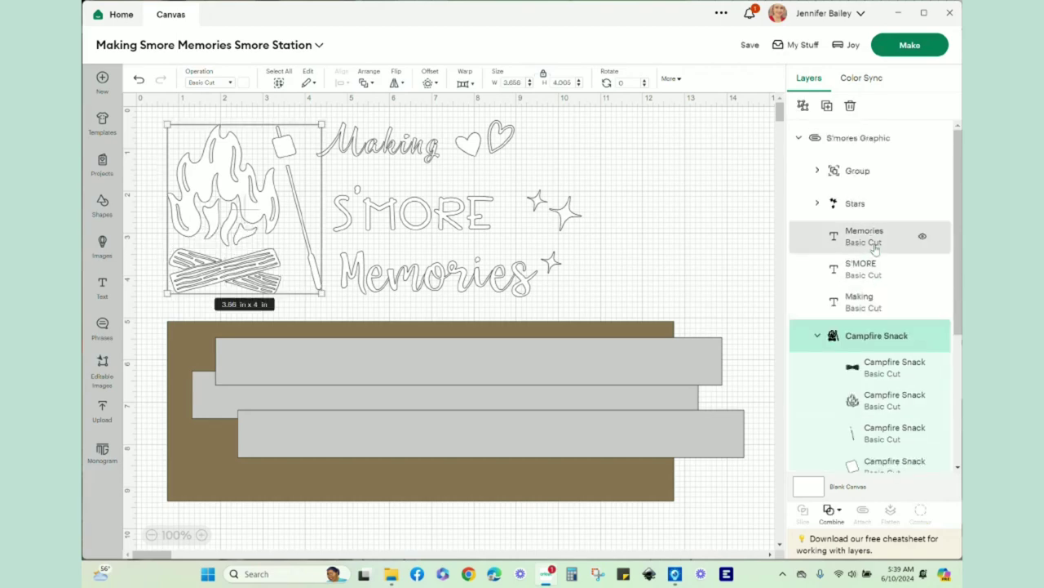
pyautogui.click(819, 172)
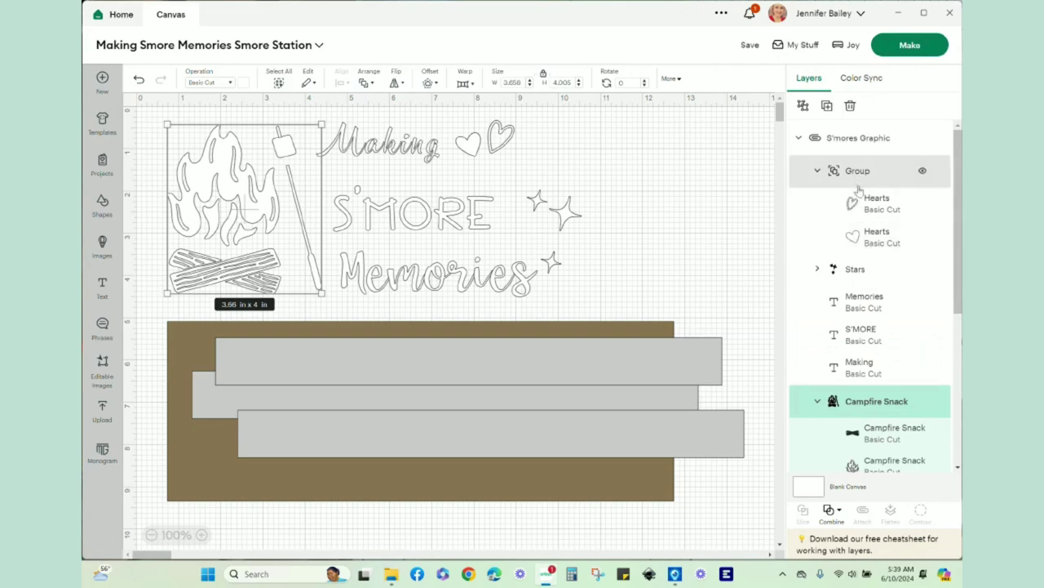
pyautogui.click(857, 175)
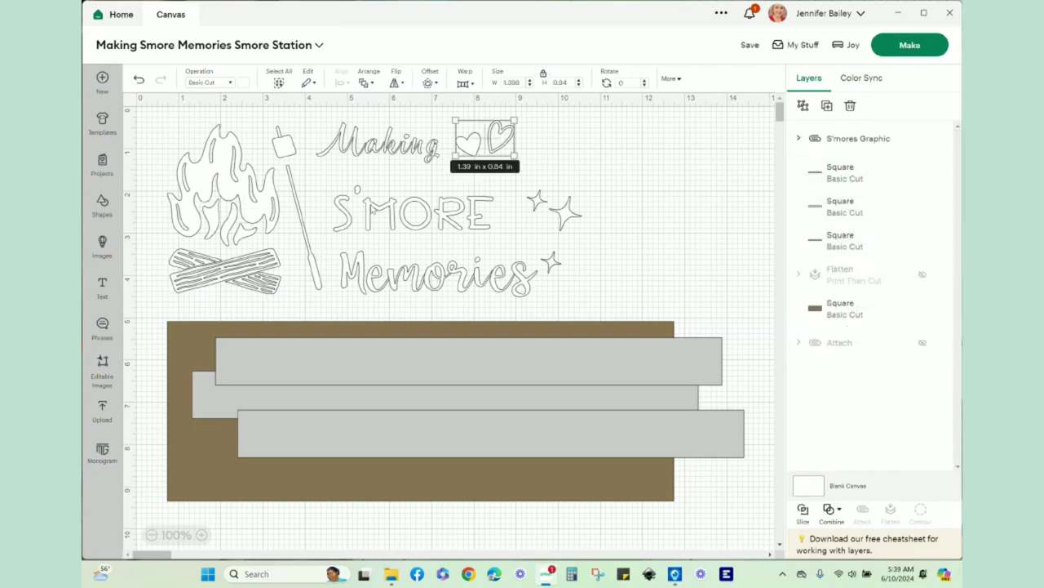
# Move the brown 12 x 4.25 in rectangle up beneath the S'mores graphic.
pyautogui.click(408, 216)
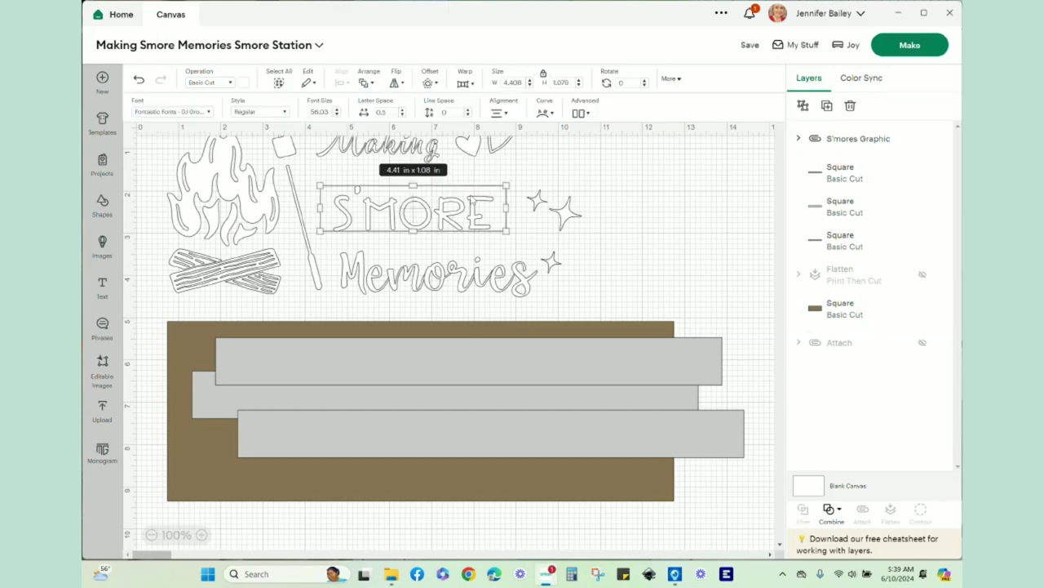
pyautogui.click(815, 144)
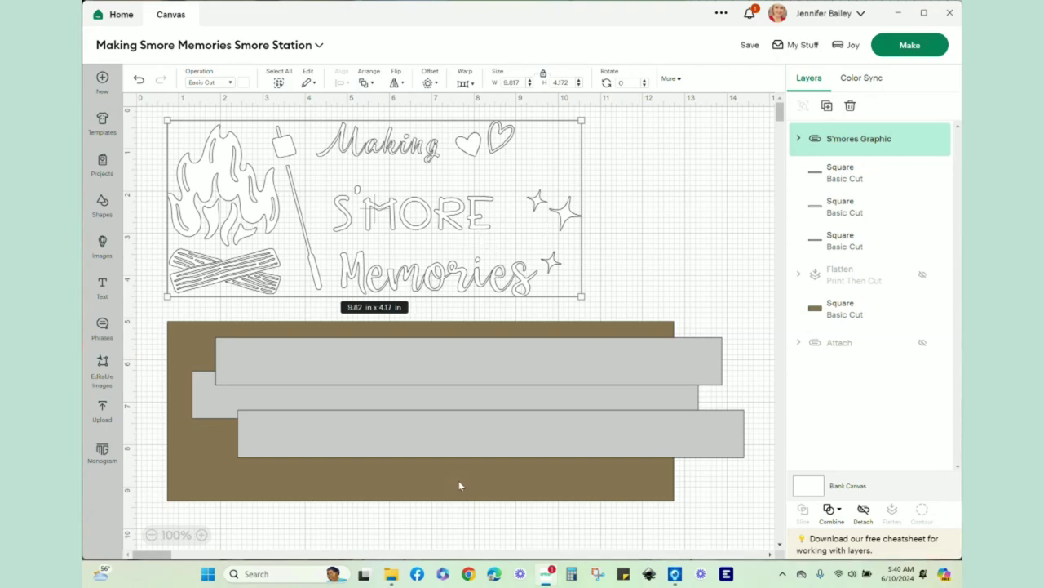
pyautogui.moveTo(458, 480); pyautogui.dragTo(433, 284)
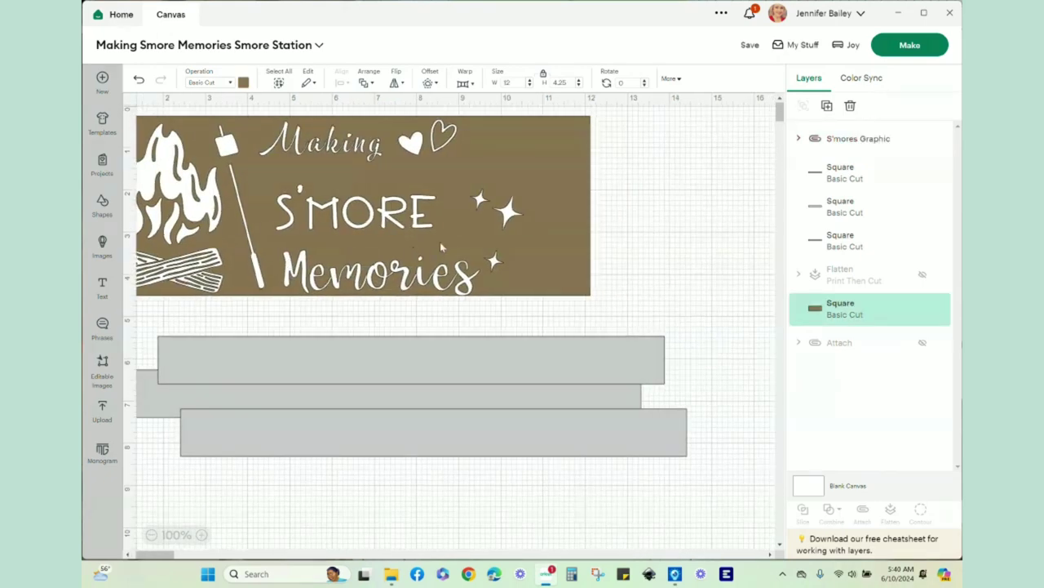
pyautogui.click(440, 243)
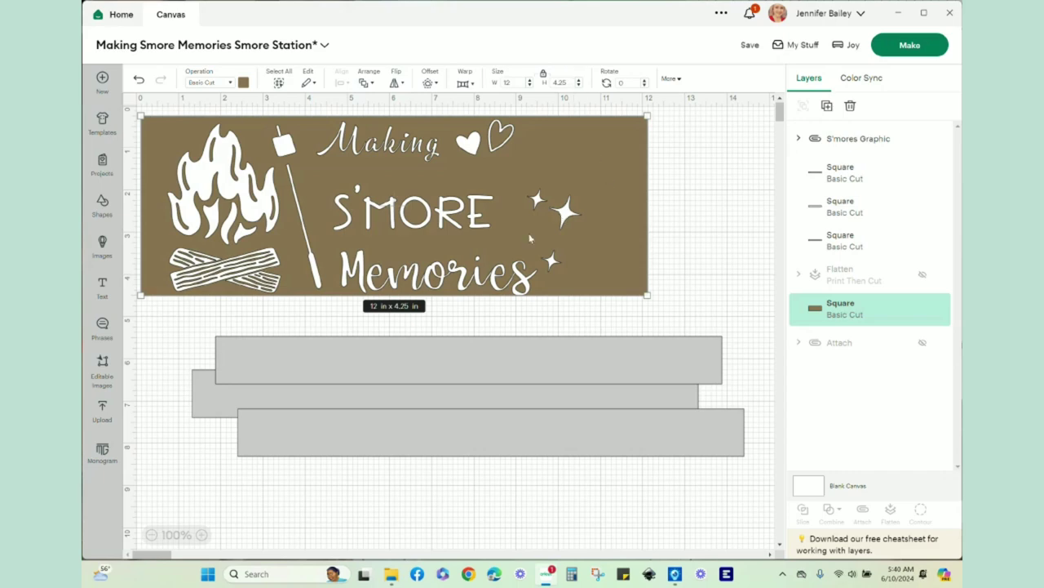
# Shift the whole S'mores graphic right to centre it on the brown panel.
pyautogui.click(685, 218)
pyautogui.click(858, 140)
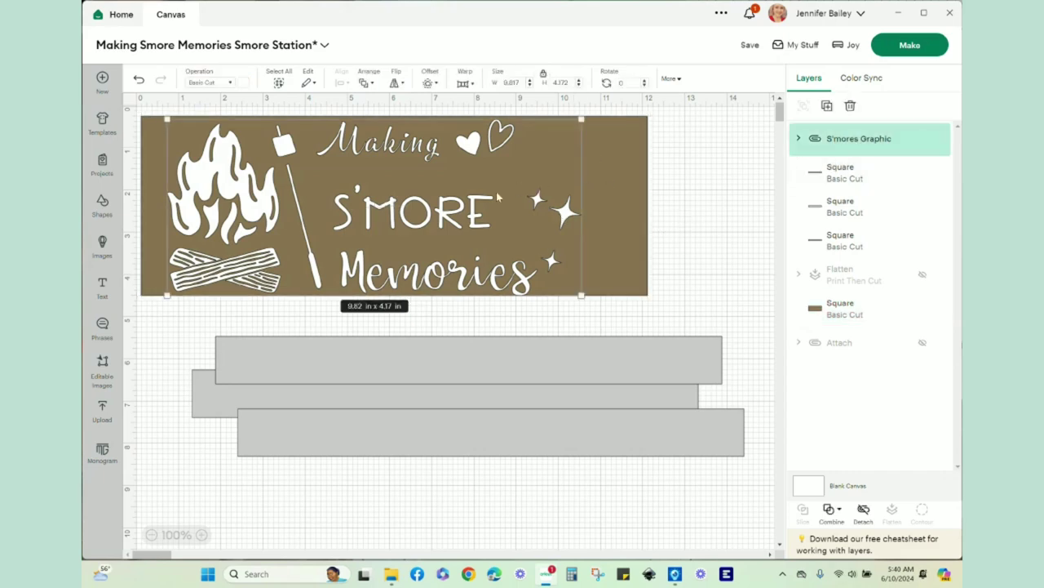
pyautogui.moveTo(445, 208); pyautogui.dragTo(465, 209)
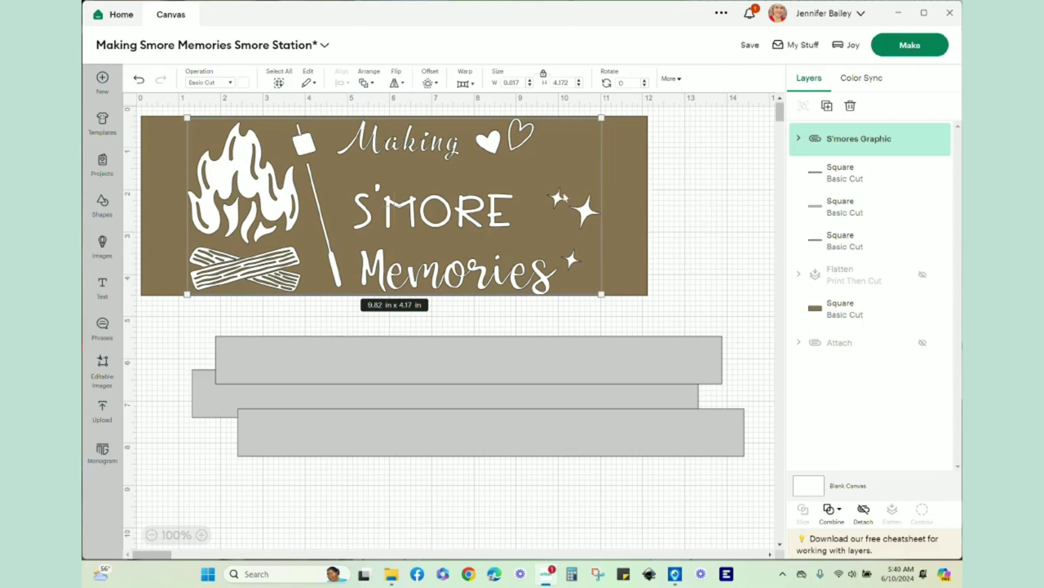
pyautogui.click(513, 196)
# Move the S'mores graphic aside and arrange the three grey bars over the brown panel.
pyautogui.moveTo(513, 195); pyautogui.dragTo(479, 536)
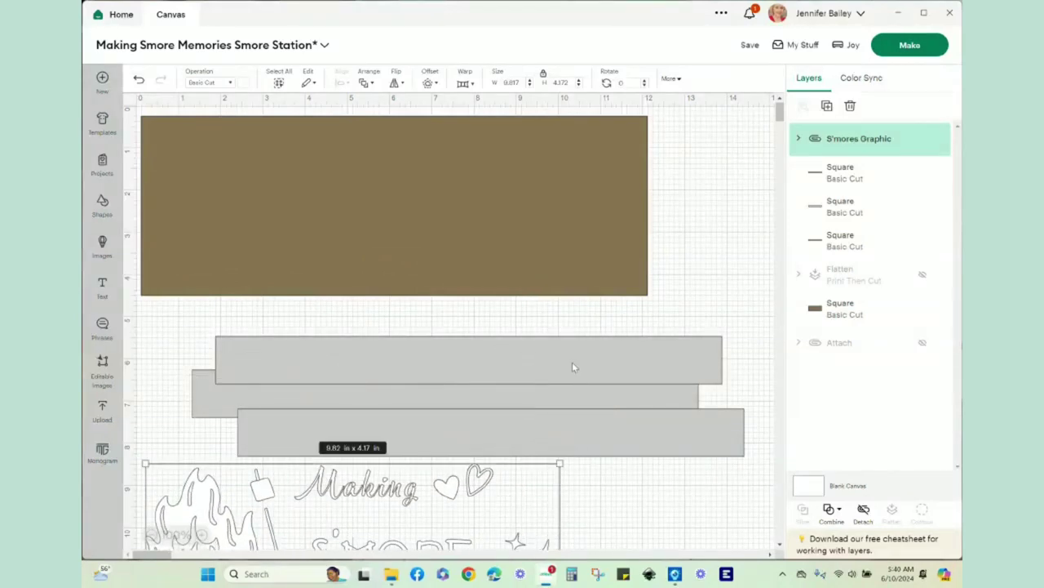
pyautogui.moveTo(566, 364); pyautogui.dragTo(520, 174)
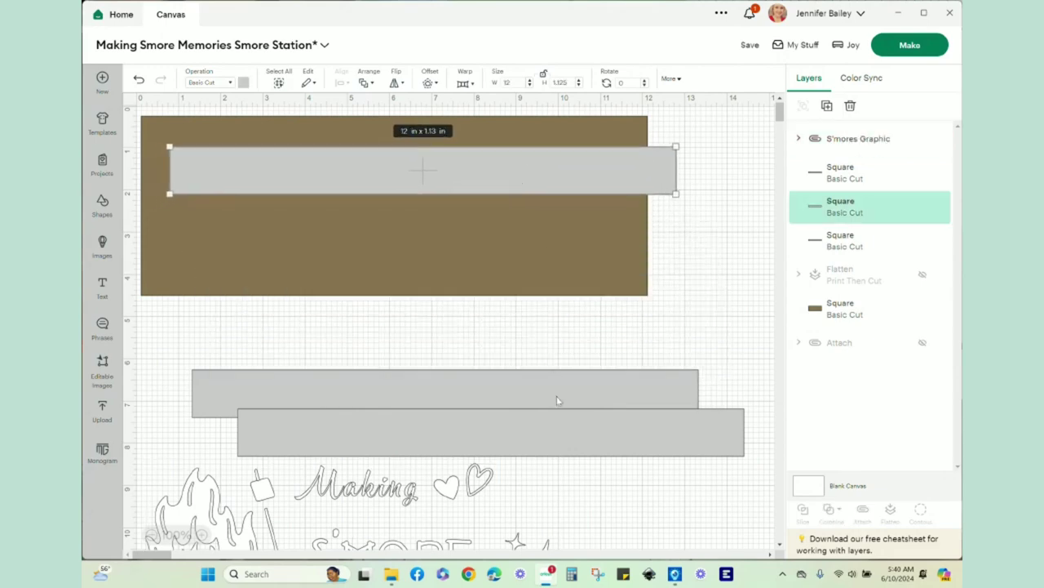
pyautogui.moveTo(560, 441); pyautogui.dragTo(501, 242)
pyautogui.moveTo(522, 397); pyautogui.dragTo(519, 314)
pyautogui.click(528, 173)
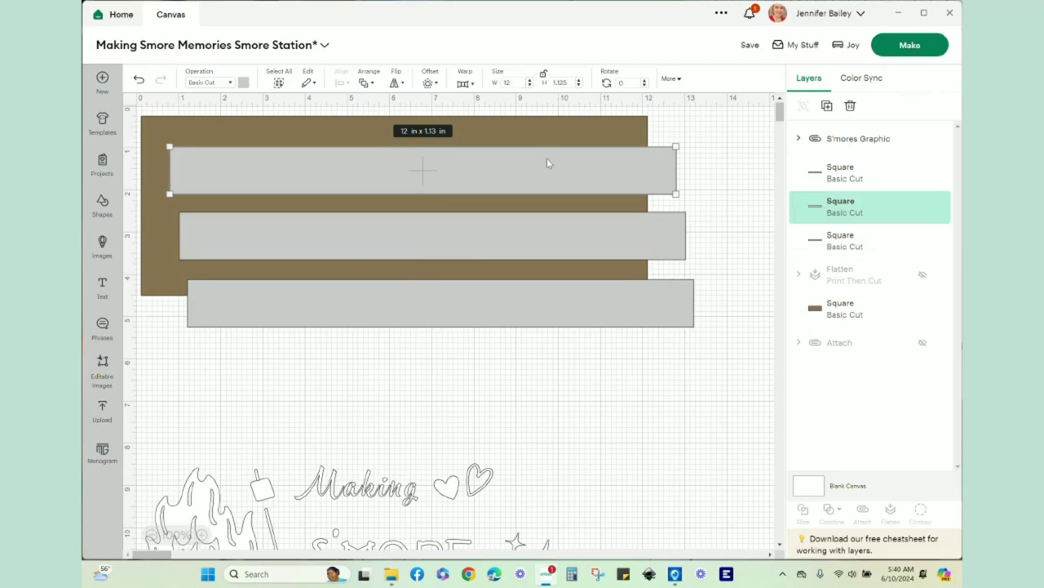
pyautogui.moveTo(531, 126); pyautogui.dragTo(557, 205)
pyautogui.click(699, 276)
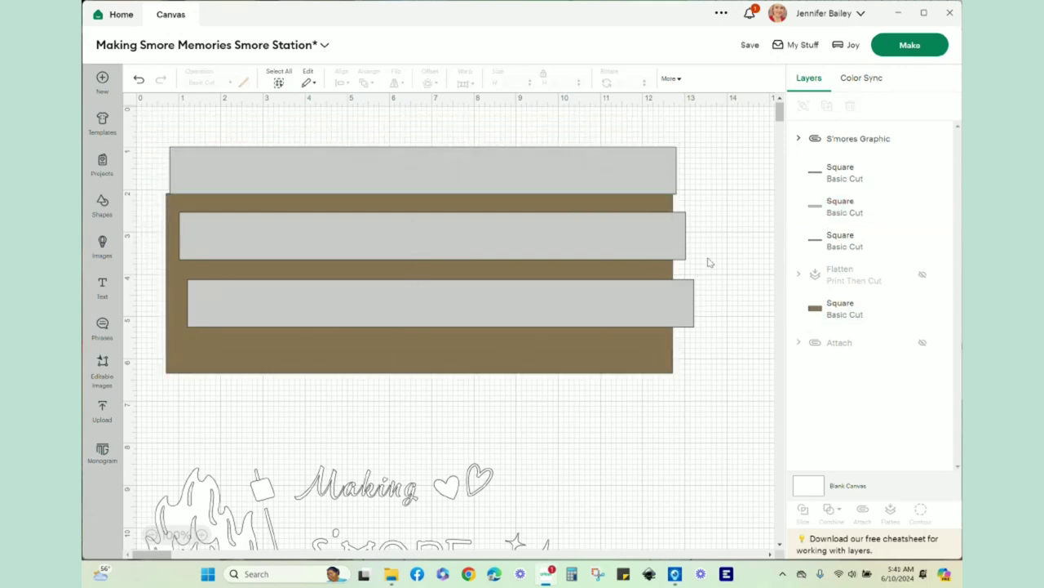
pyautogui.moveTo(687, 302); pyautogui.dragTo(667, 350)
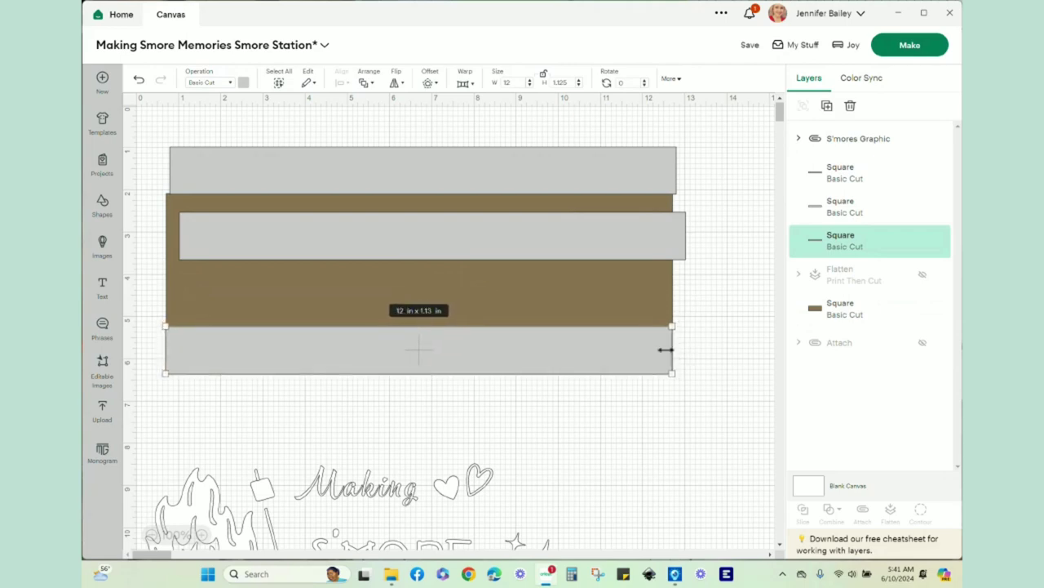
# Align the bottom grey bar and brown board on their left and bottom edges.
pyautogui.keyDown('shift'); pyautogui.click(856, 317); pyautogui.keyUp('shift')
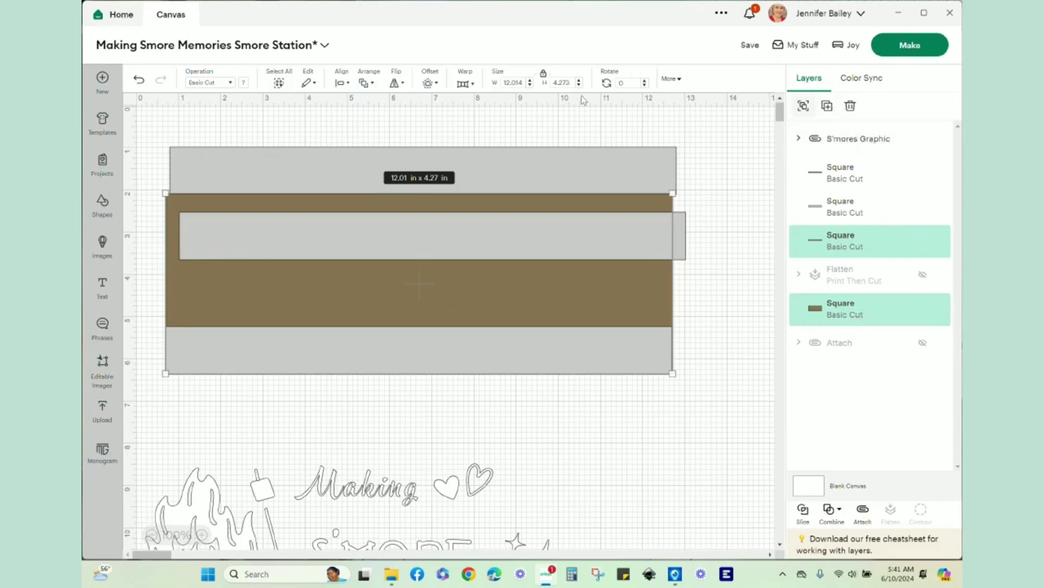
pyautogui.click(342, 85)
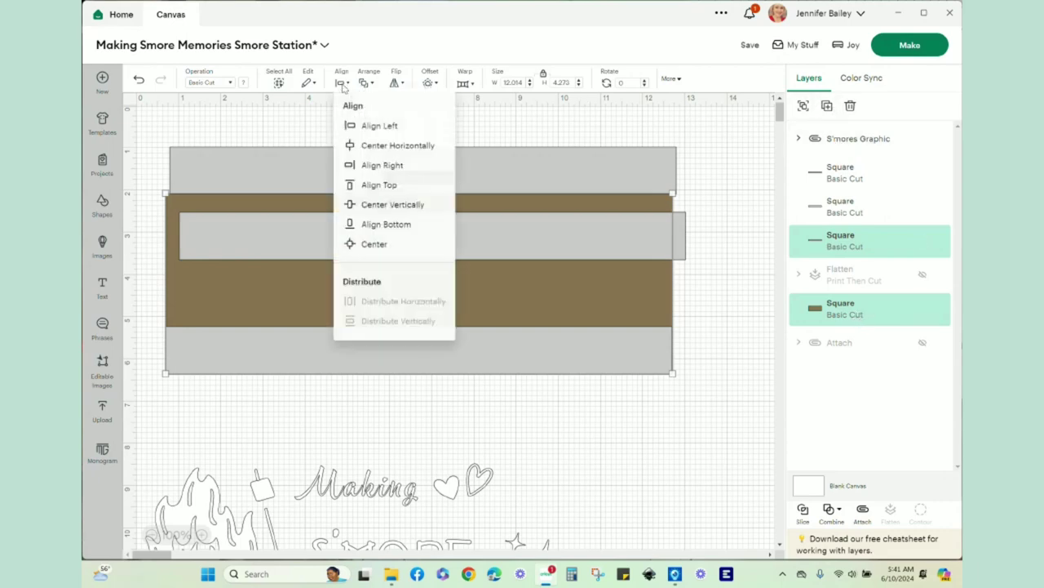
pyautogui.click(379, 126)
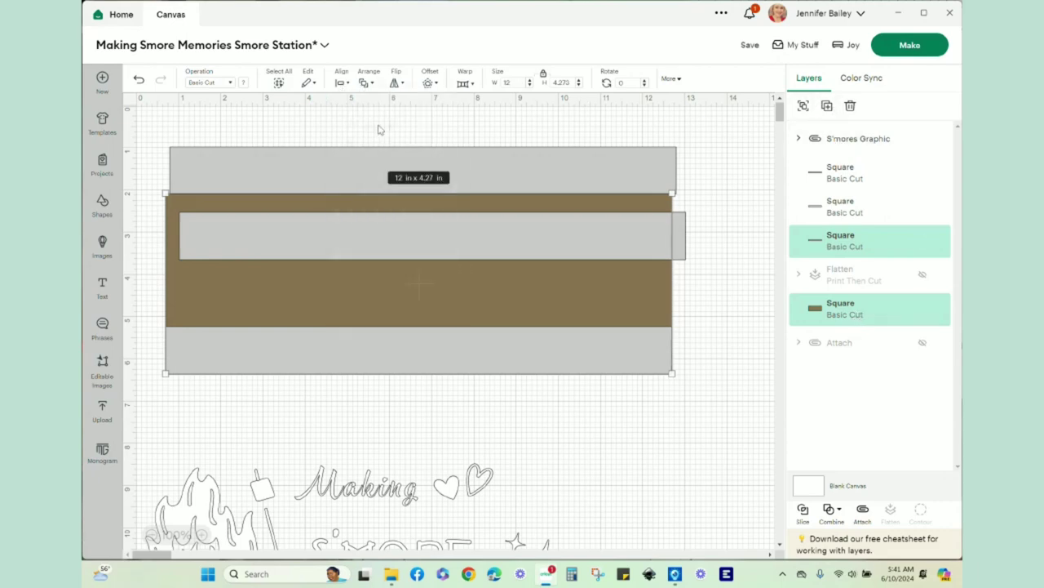
pyautogui.click(342, 82)
pyautogui.click(367, 227)
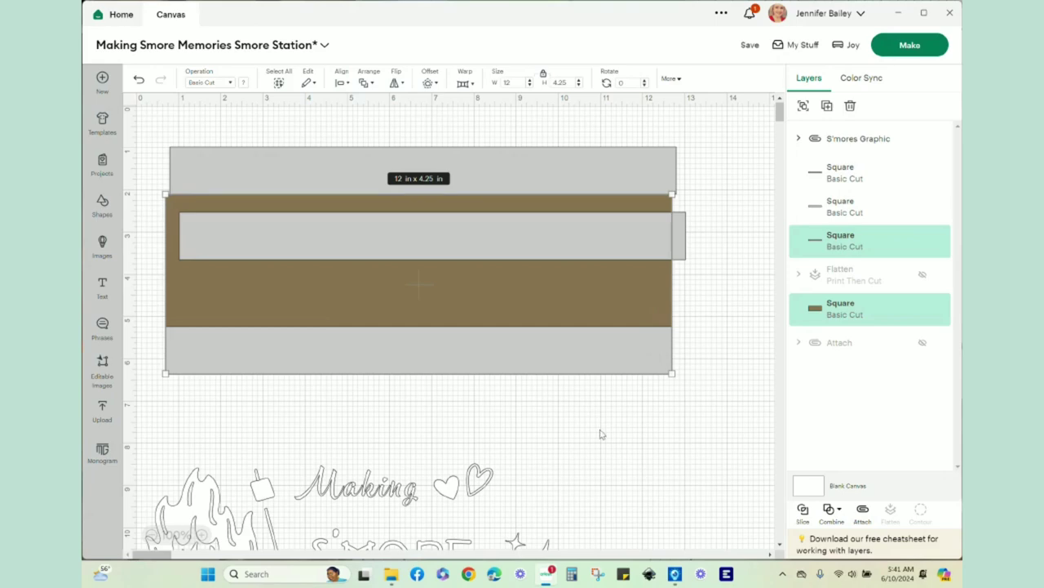
# Reposition the grey bars, then align one strip to the board's top and left edges.
pyautogui.click(617, 165)
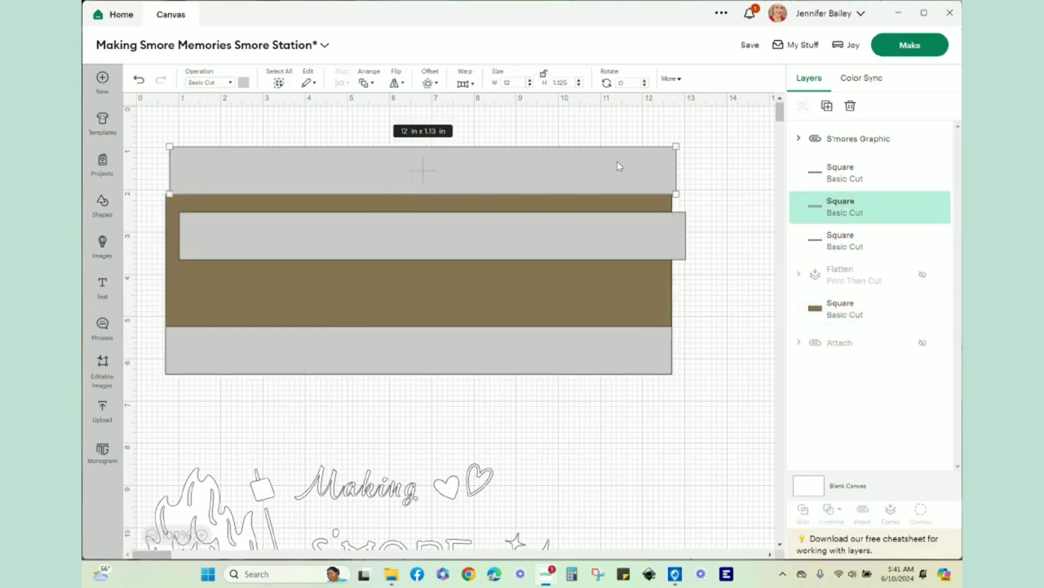
pyautogui.moveTo(576, 241); pyautogui.dragTo(566, 224)
pyautogui.moveTo(547, 175); pyautogui.dragTo(577, 144)
pyautogui.click(625, 227)
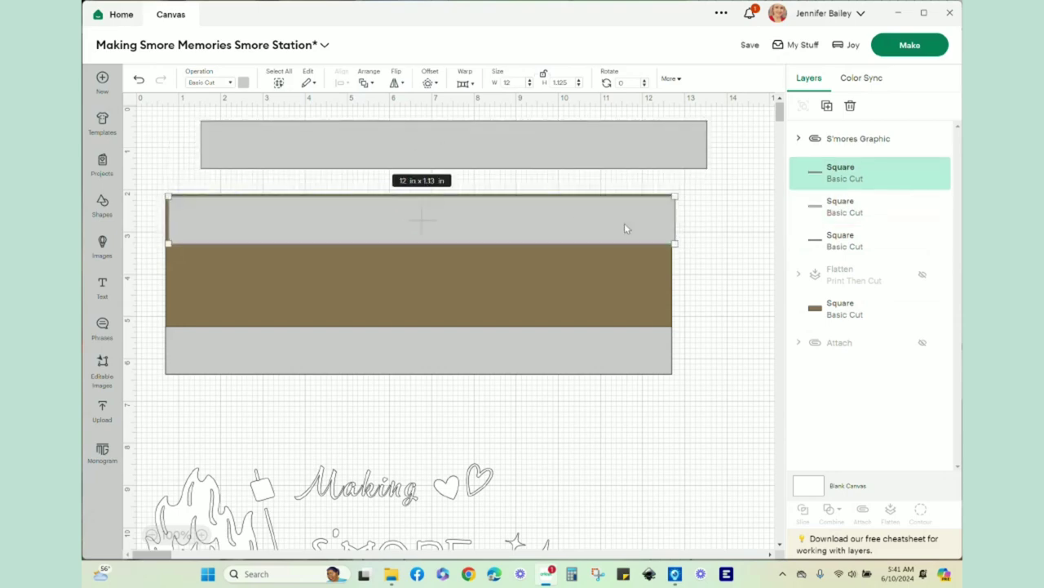
pyautogui.keyDown('shift'); pyautogui.click(847, 314); pyautogui.keyUp('shift')
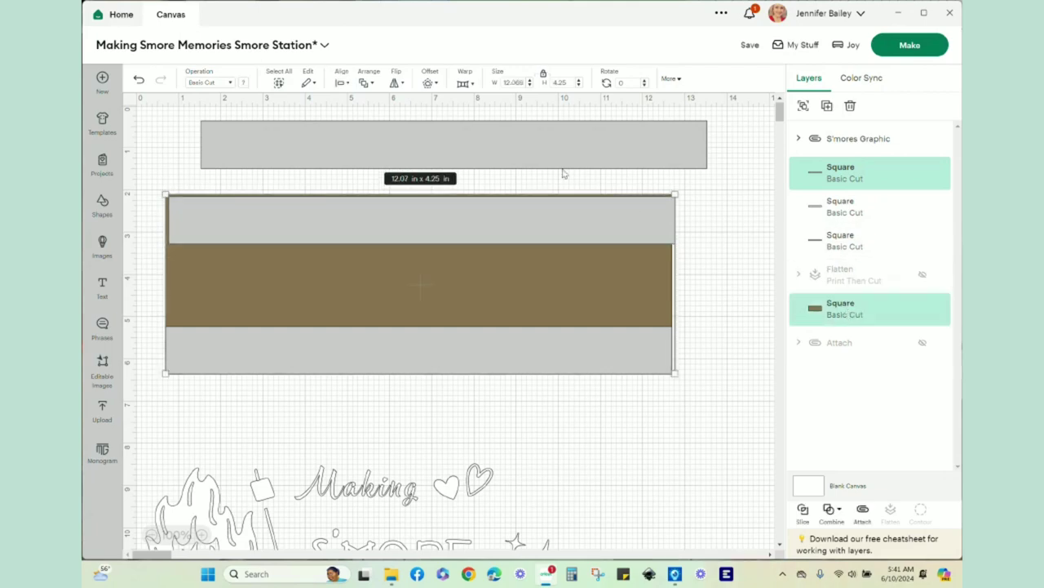
pyautogui.click(343, 80)
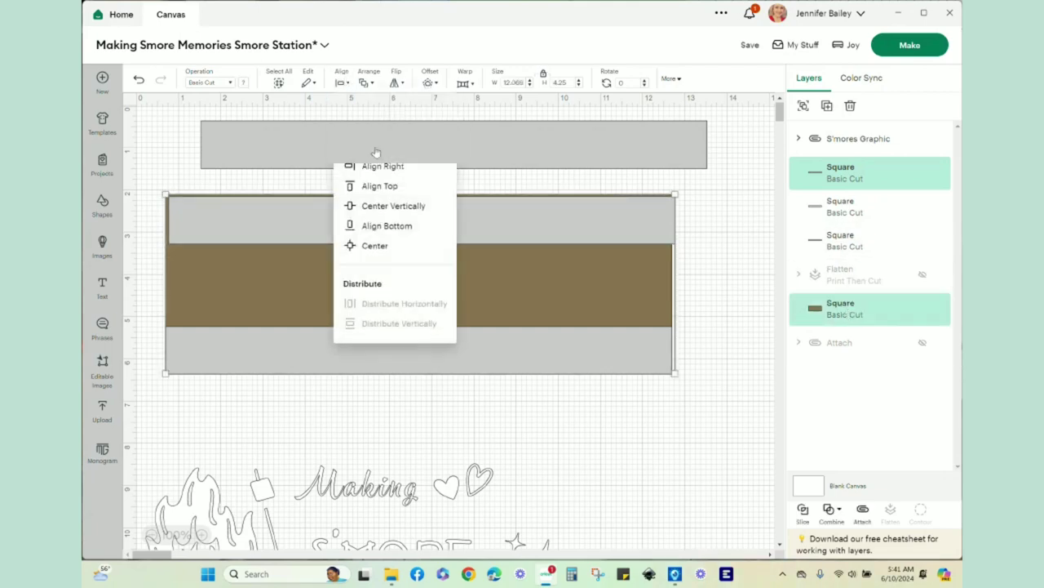
pyautogui.click(392, 184)
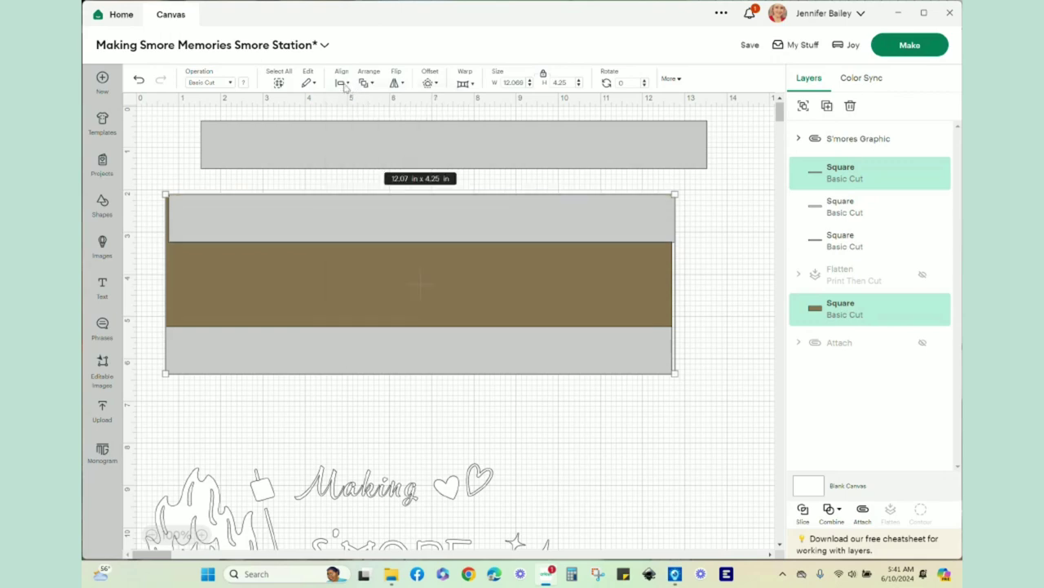
pyautogui.click(344, 83)
pyautogui.click(365, 126)
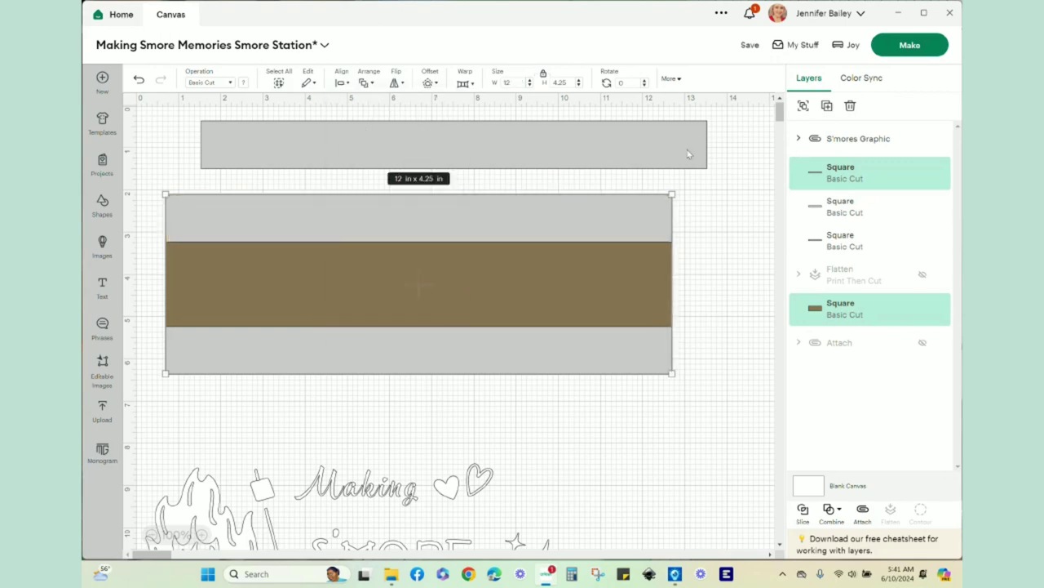
# Move the top grey strip onto the board and align all three strips left.
pyautogui.moveTo(659, 145); pyautogui.dragTo(607, 282)
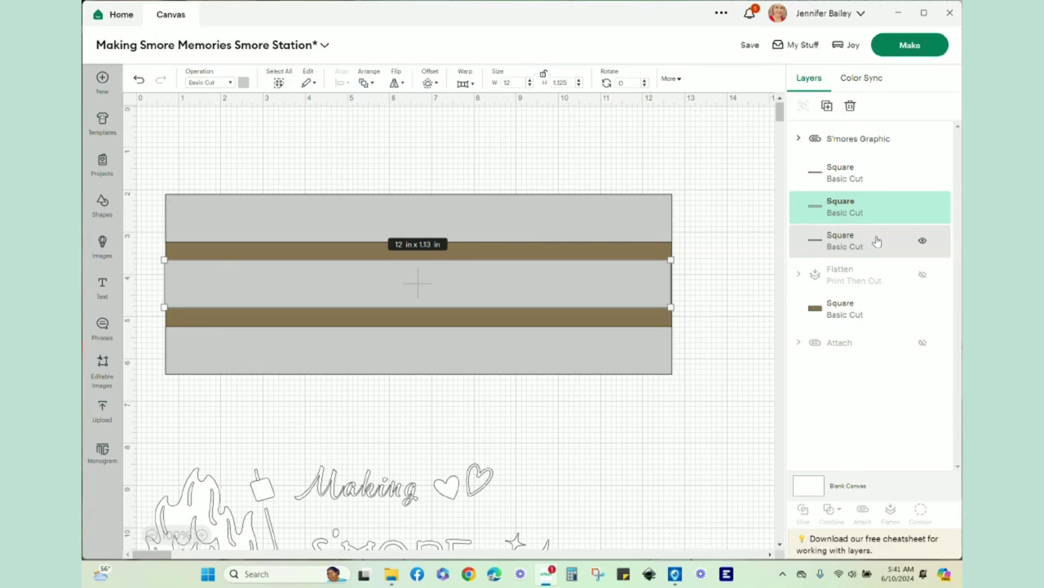
pyautogui.click(849, 178)
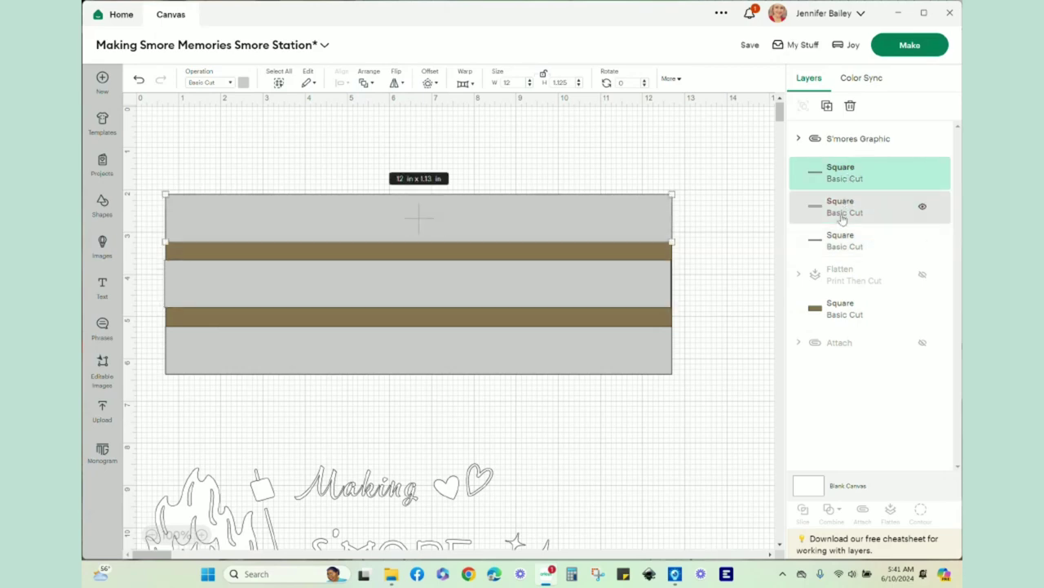
pyautogui.keyDown('shift'); pyautogui.click(842, 217); pyautogui.keyUp('shift')
pyautogui.keyDown('shift'); pyautogui.click(840, 250); pyautogui.keyUp('shift')
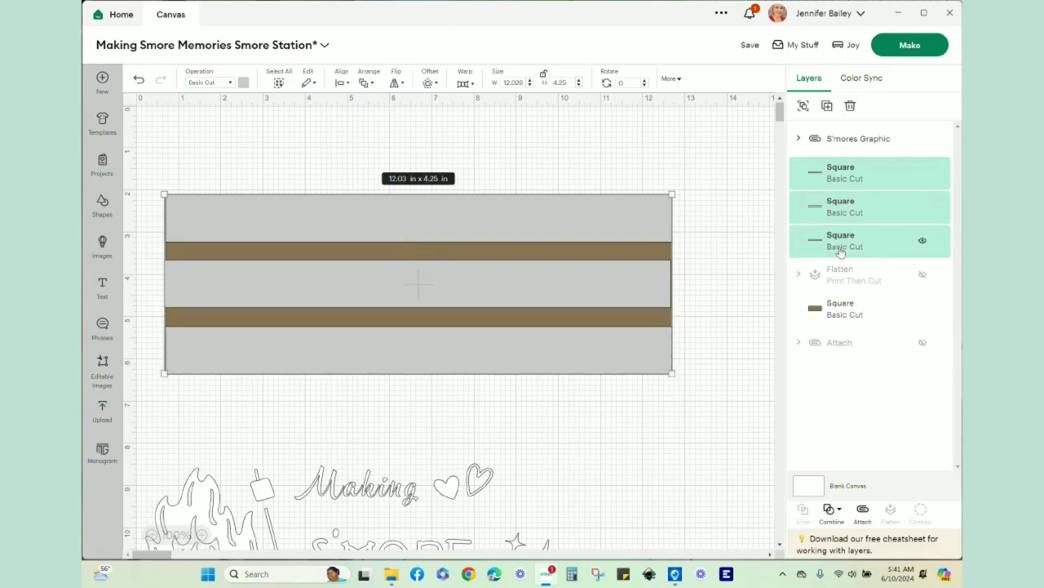
pyautogui.click(345, 82)
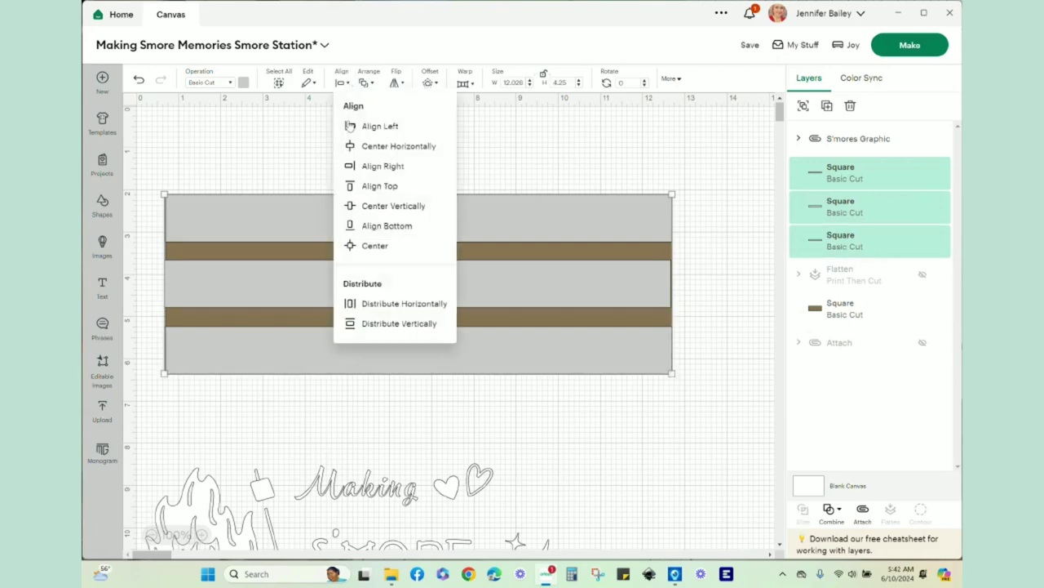
pyautogui.click(369, 130)
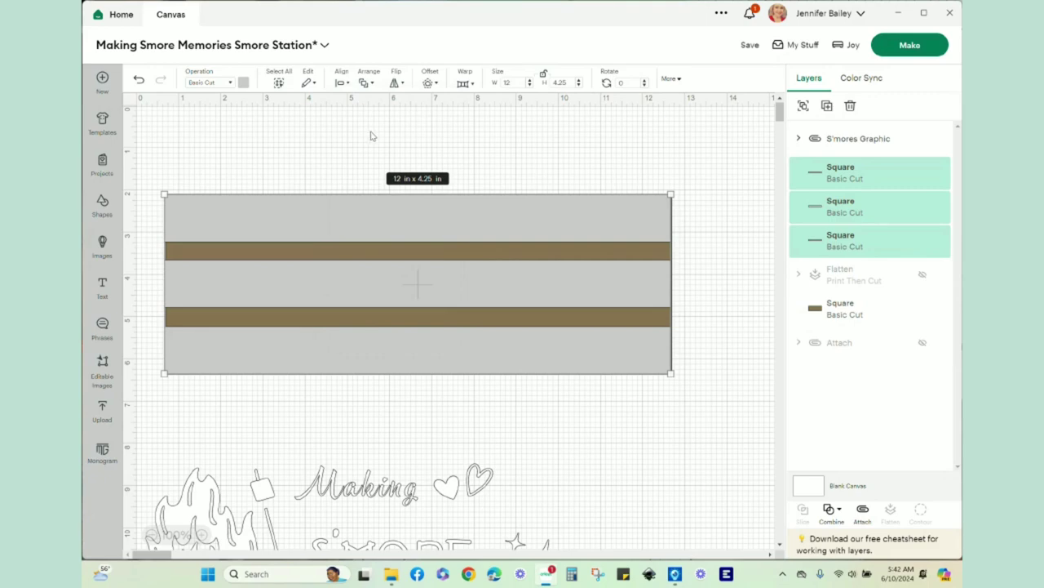
# Distribute the three strips vertically and attach them with the brown board.
pyautogui.click(346, 85)
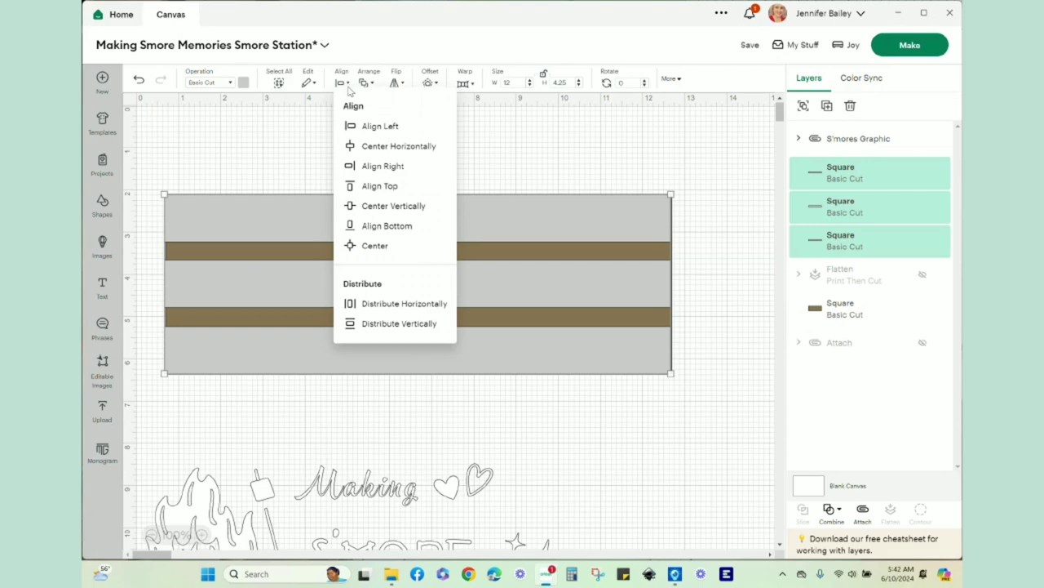
pyautogui.click(390, 325)
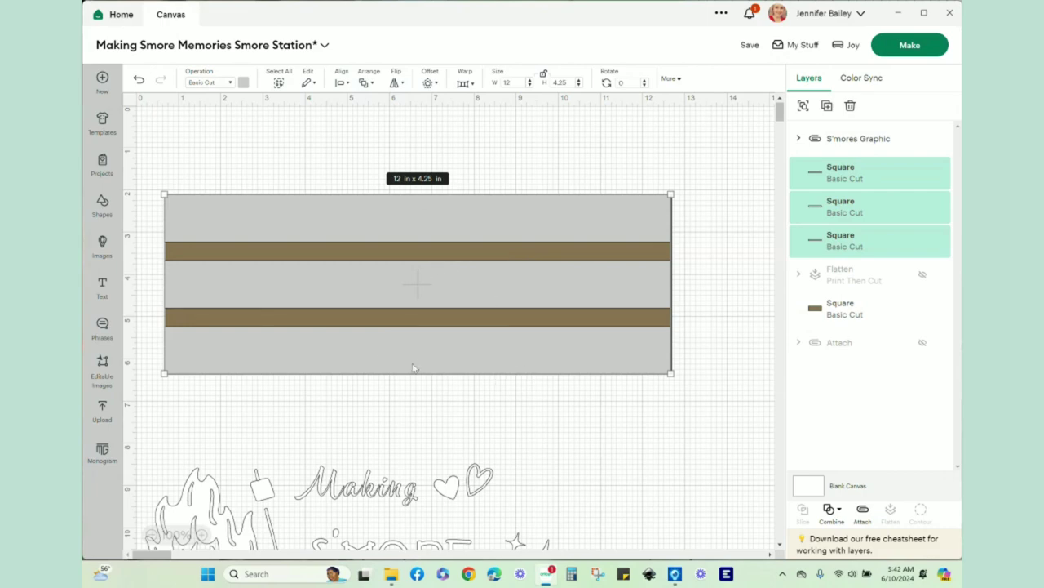
pyautogui.keyDown('shift'); pyautogui.click(870, 308); pyautogui.keyUp('shift')
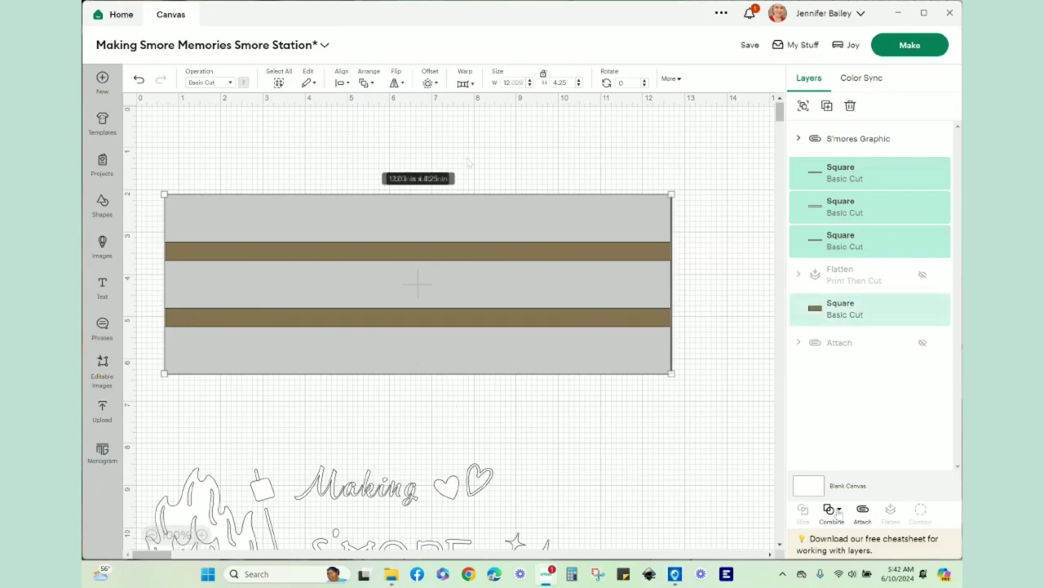
pyautogui.click(862, 511)
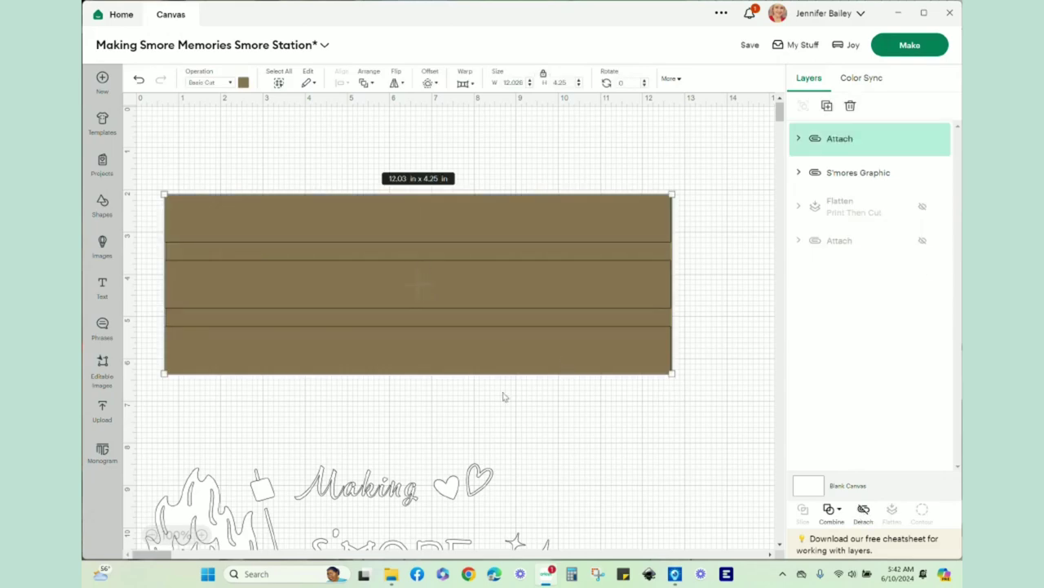
# Move the S'mores graphic onto the brown boards and bring it to the front.
pyautogui.click(402, 517)
pyautogui.moveTo(403, 516); pyautogui.dragTo(449, 454)
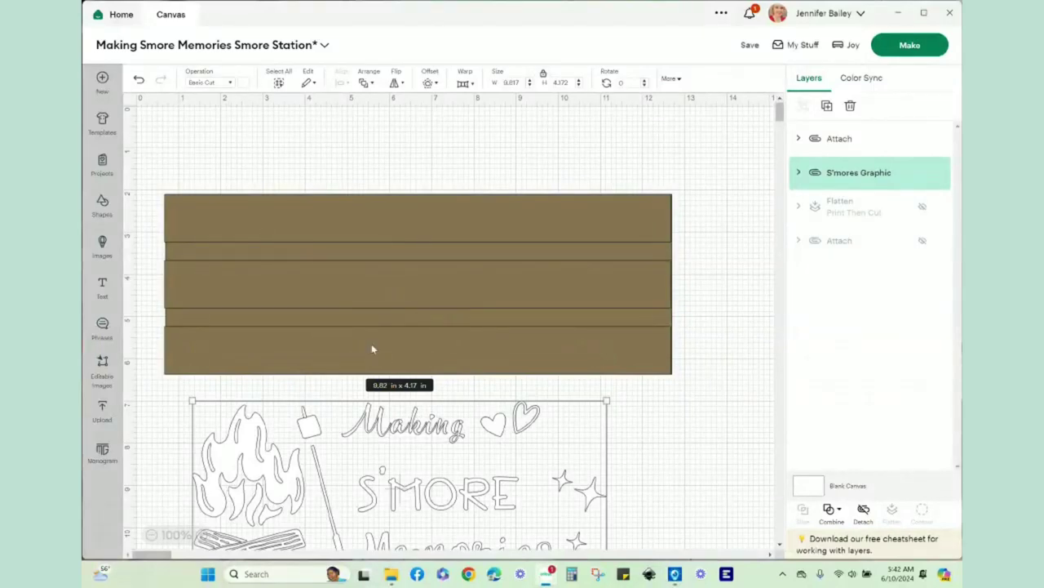
pyautogui.moveTo(442, 308); pyautogui.dragTo(463, 243)
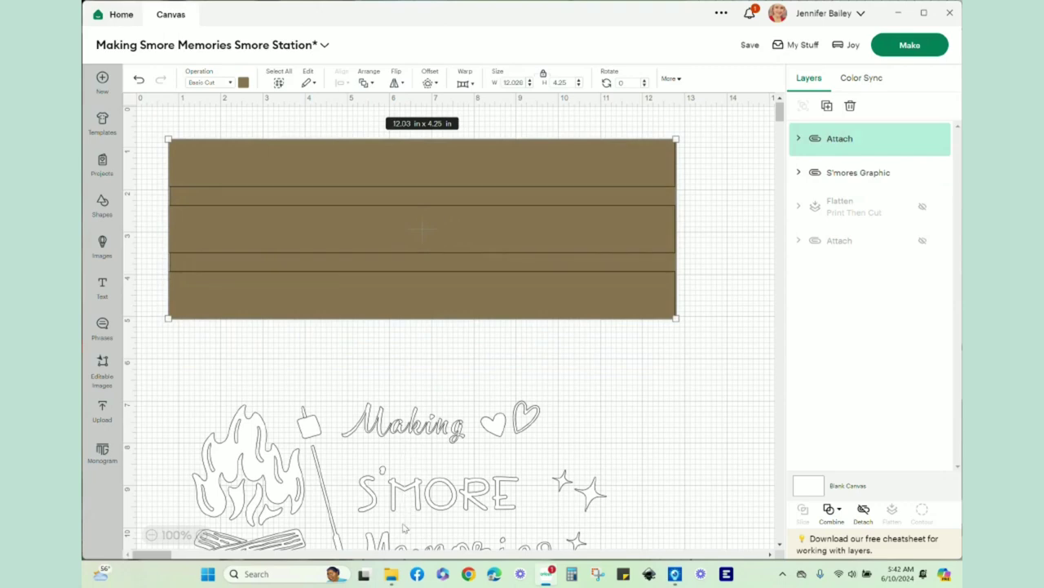
pyautogui.moveTo(407, 506); pyautogui.dragTo(433, 266)
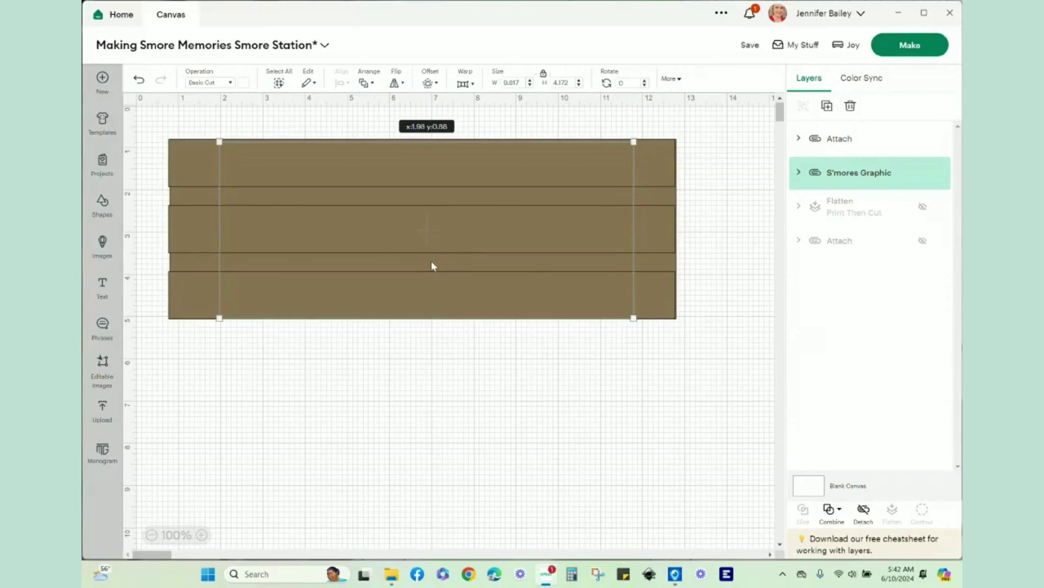
pyautogui.click(372, 82)
pyautogui.click(380, 108)
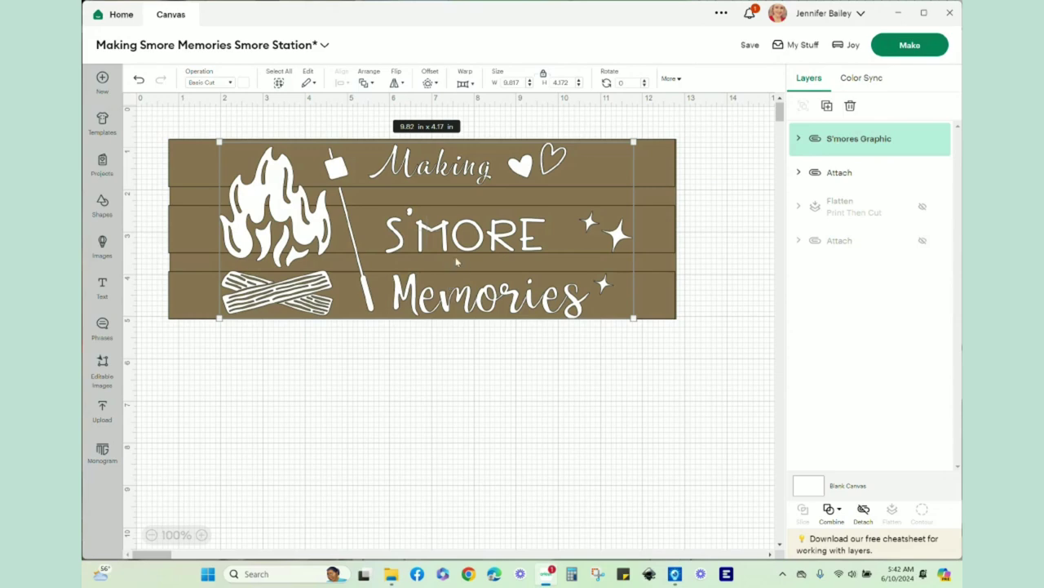
pyautogui.moveTo(456, 262); pyautogui.dragTo(456, 255)
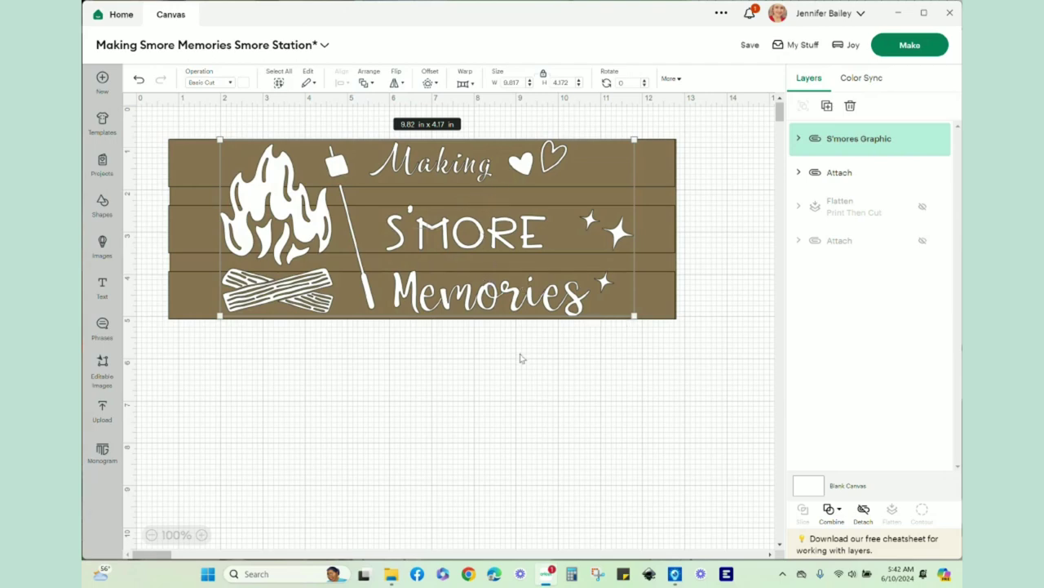
# Nudge the graphic into place with the arrow keys and save the project.
pyautogui.press('Down')
pyautogui.press('Down')
pyautogui.press('Down')
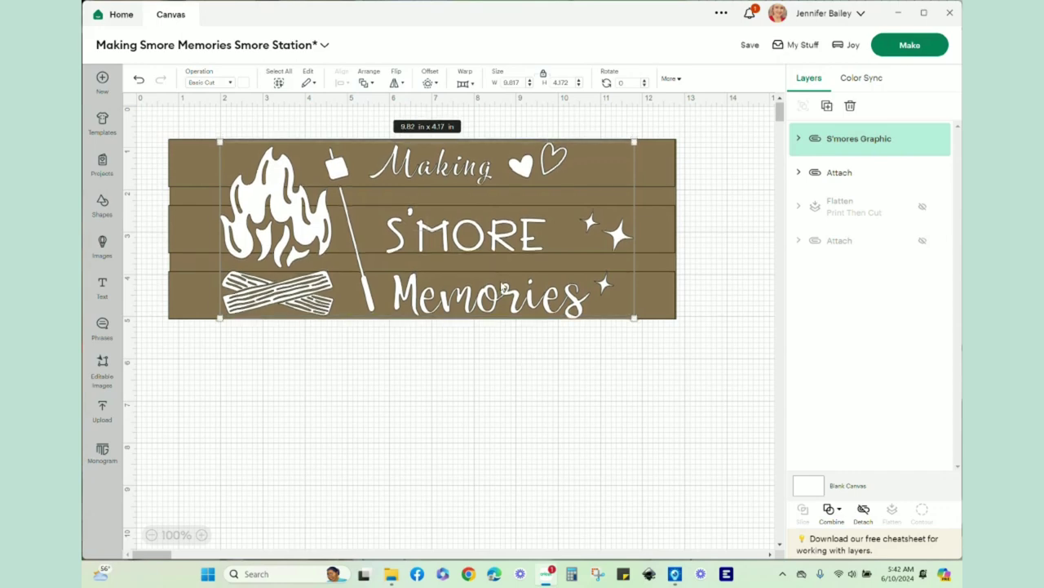
pyautogui.press('Up')
pyautogui.hotkey('ctrl', 's')
pyautogui.click(274, 379)
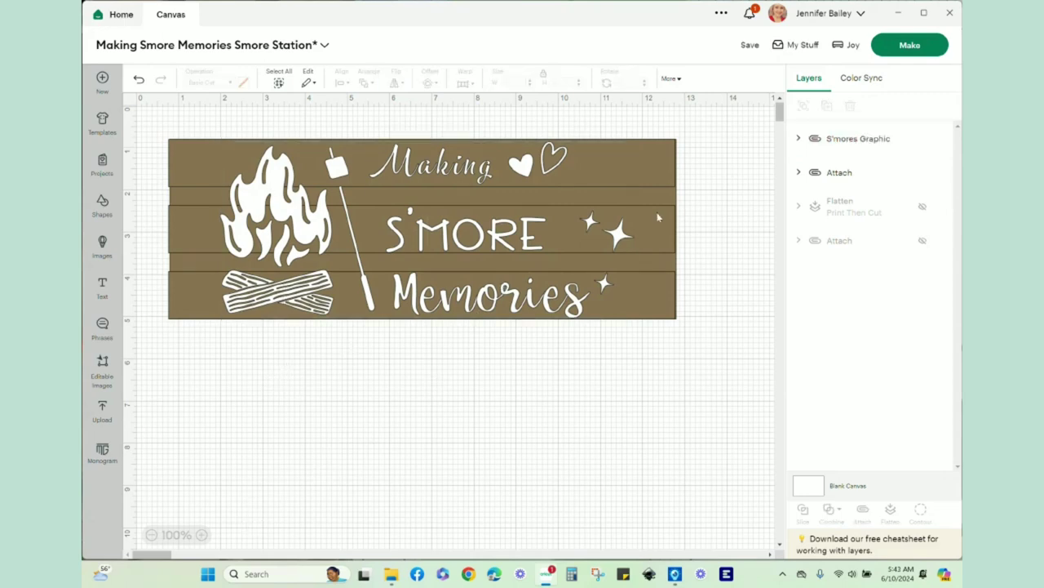
# Check a heart, then the large star and the small star beside 'Memories' in the Stars group.
pyautogui.click(799, 139)
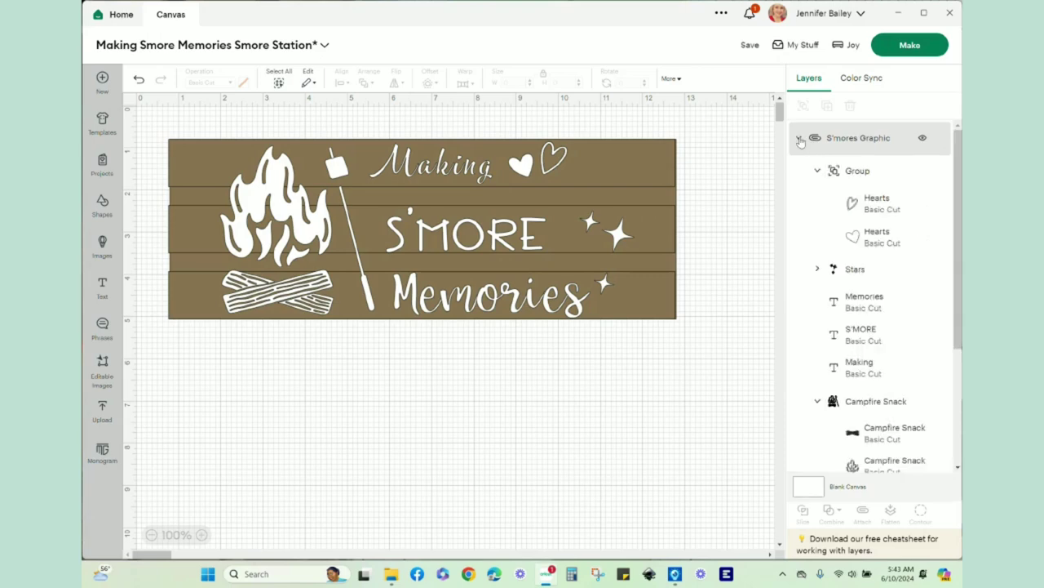
pyautogui.click(869, 210)
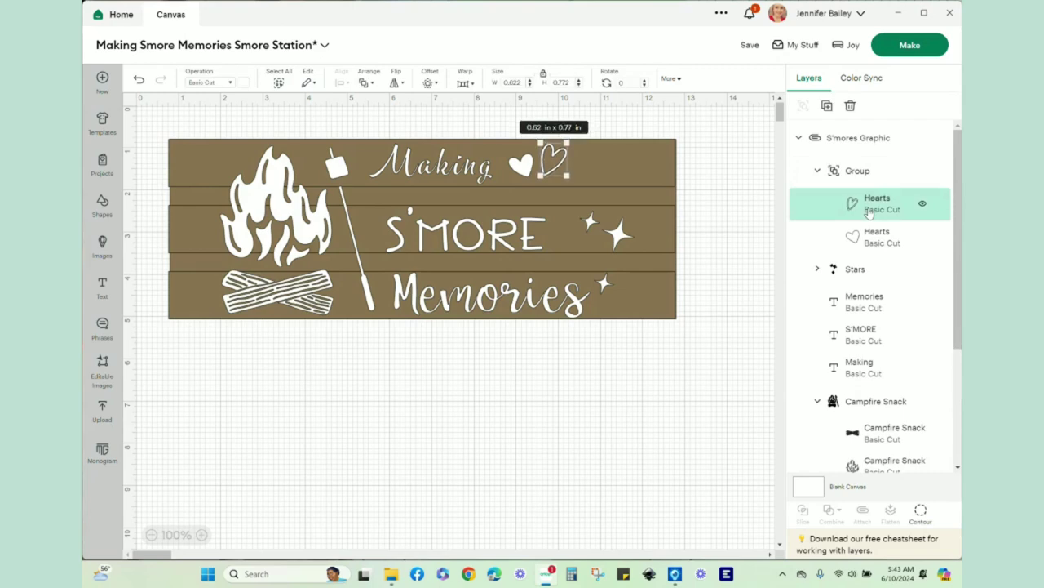
pyautogui.click(693, 414)
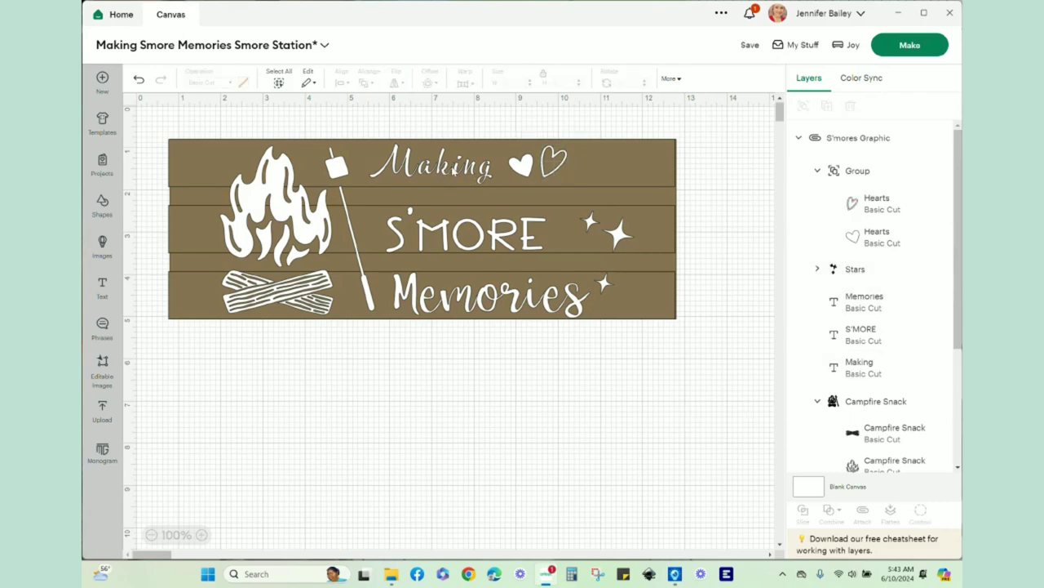
pyautogui.click(455, 170)
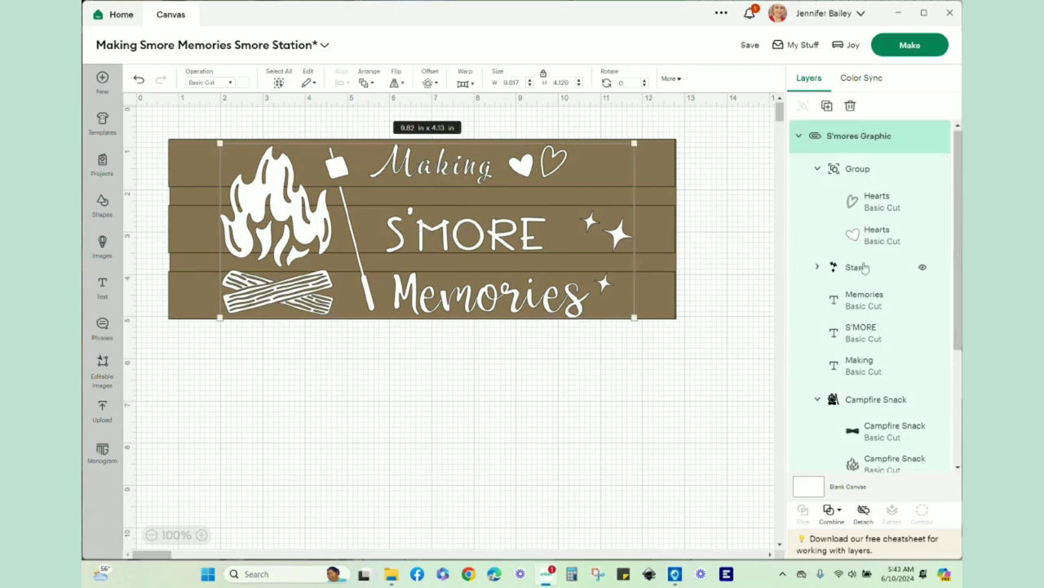
pyautogui.click(818, 267)
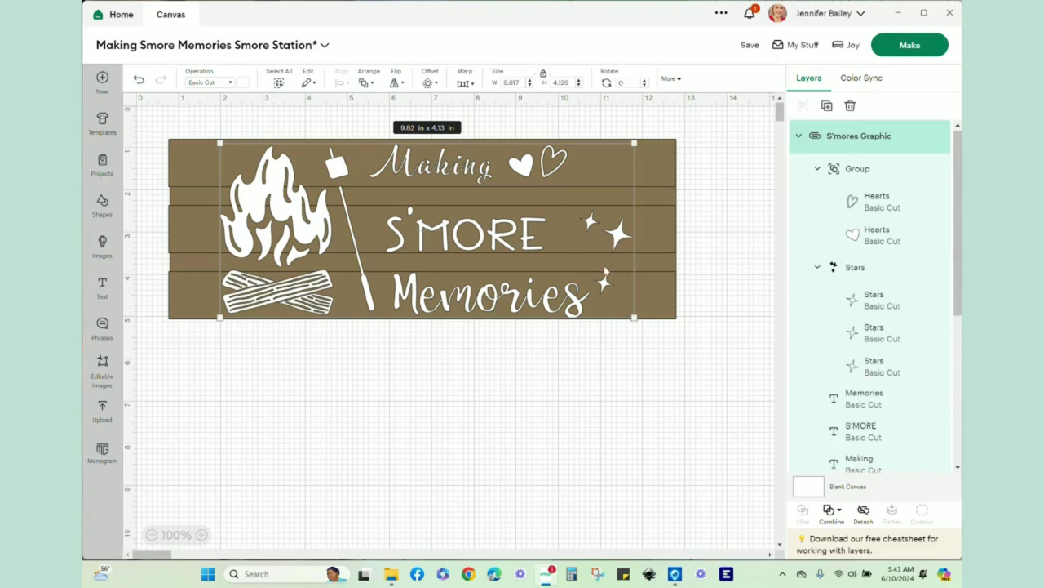
pyautogui.click(877, 330)
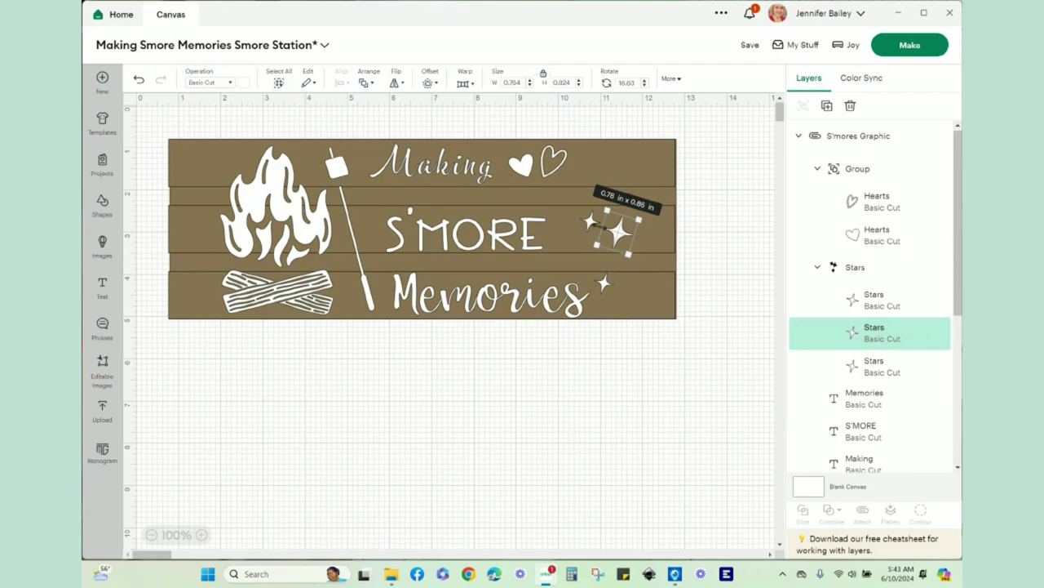
pyautogui.click(605, 283)
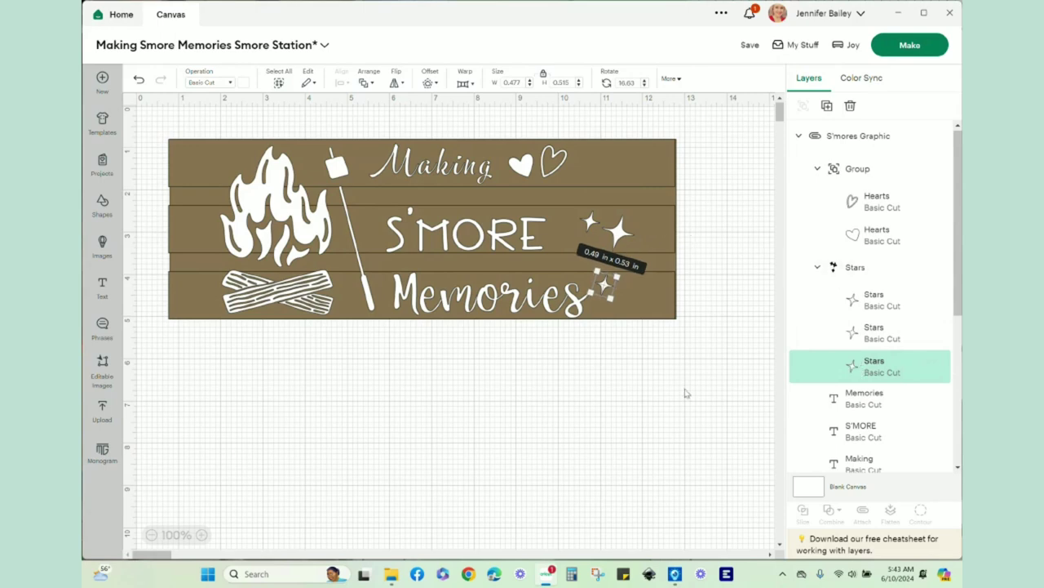
pyautogui.click(655, 337)
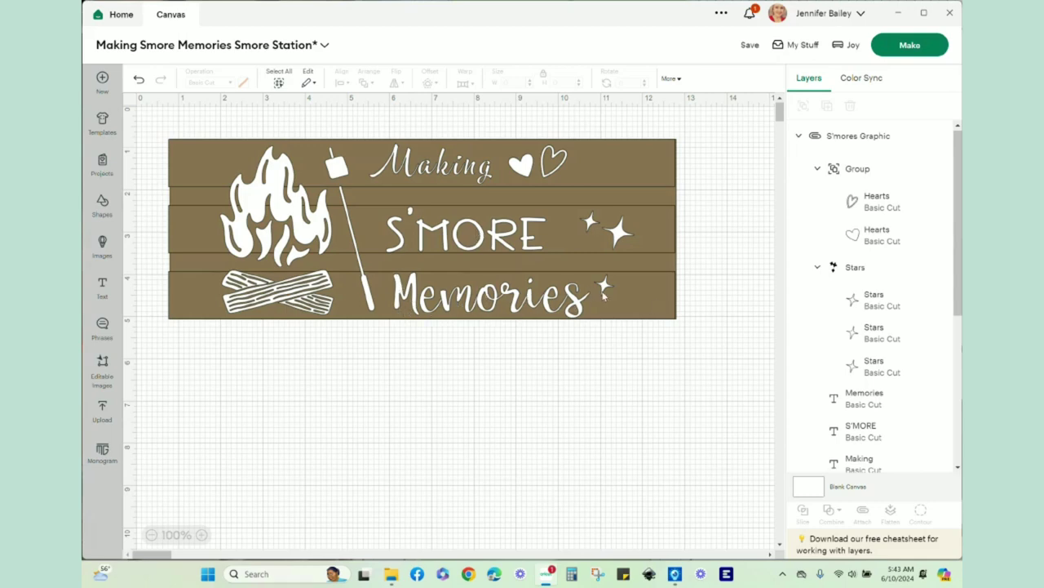
# Collapse the Stars and hearts groups and shrink the Memories text slightly.
pyautogui.click(818, 267)
pyautogui.click(816, 169)
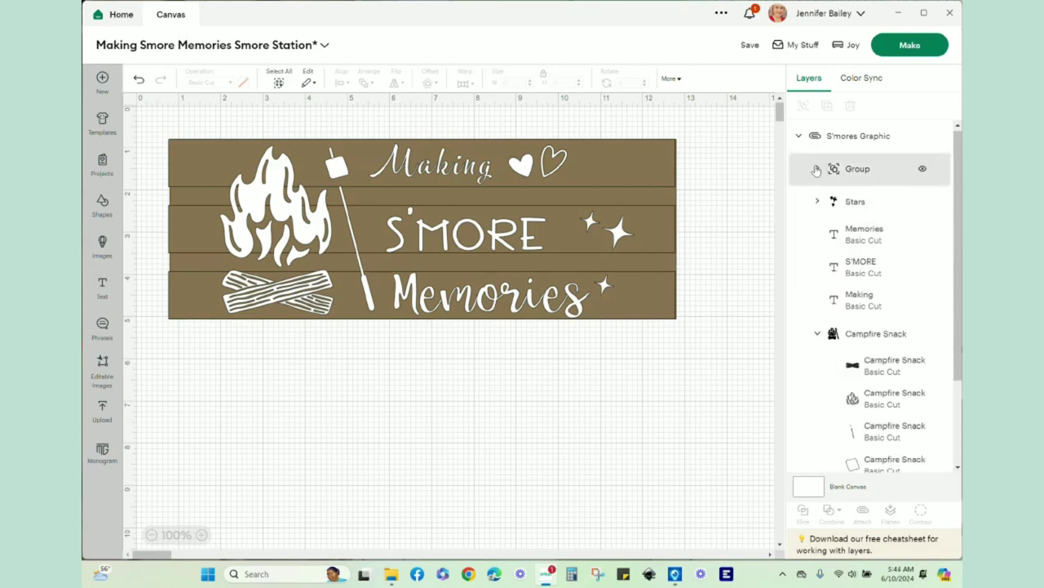
pyautogui.click(817, 201)
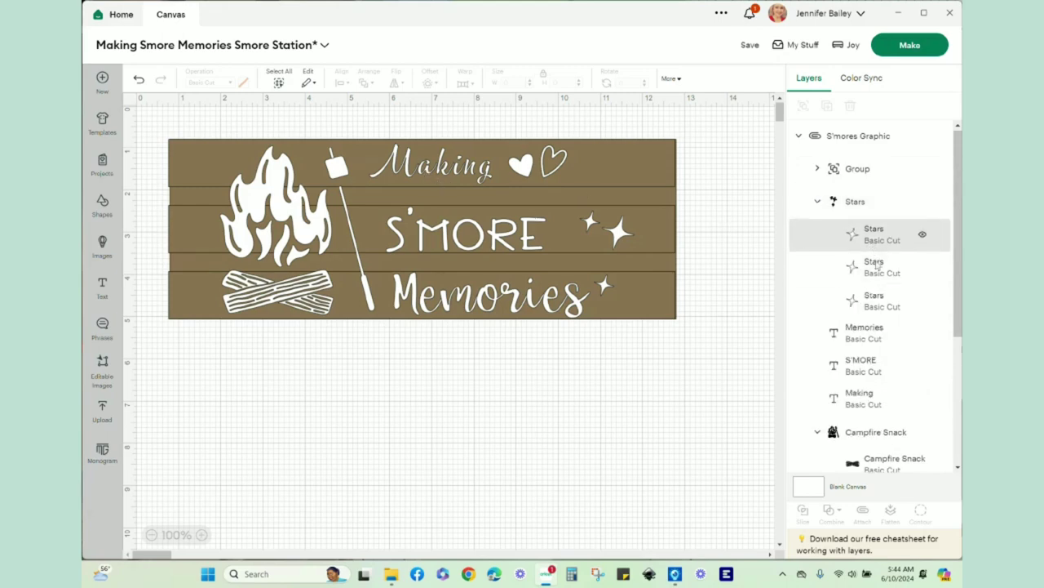
pyautogui.click(817, 201)
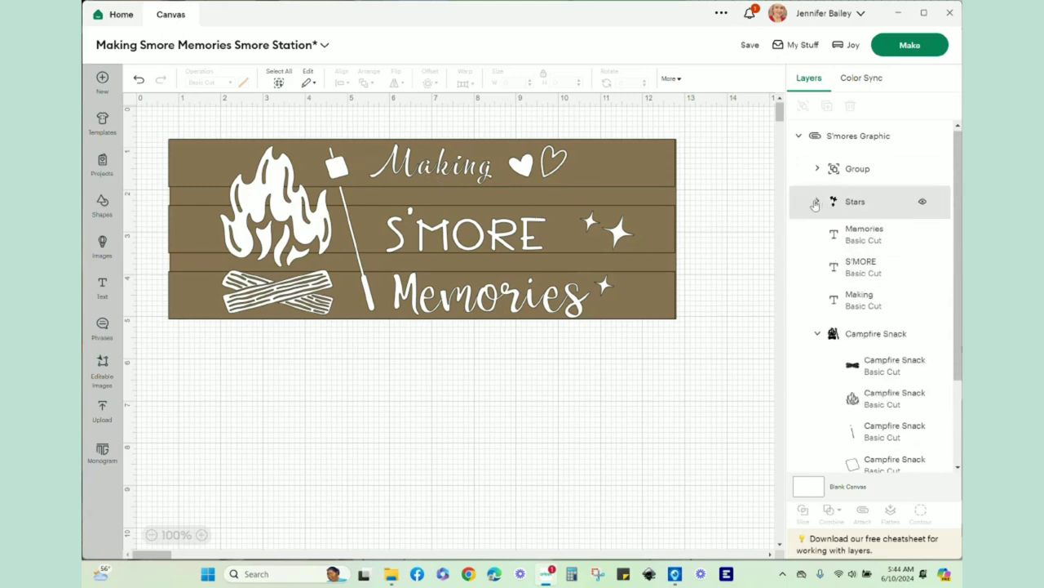
pyautogui.click(861, 299)
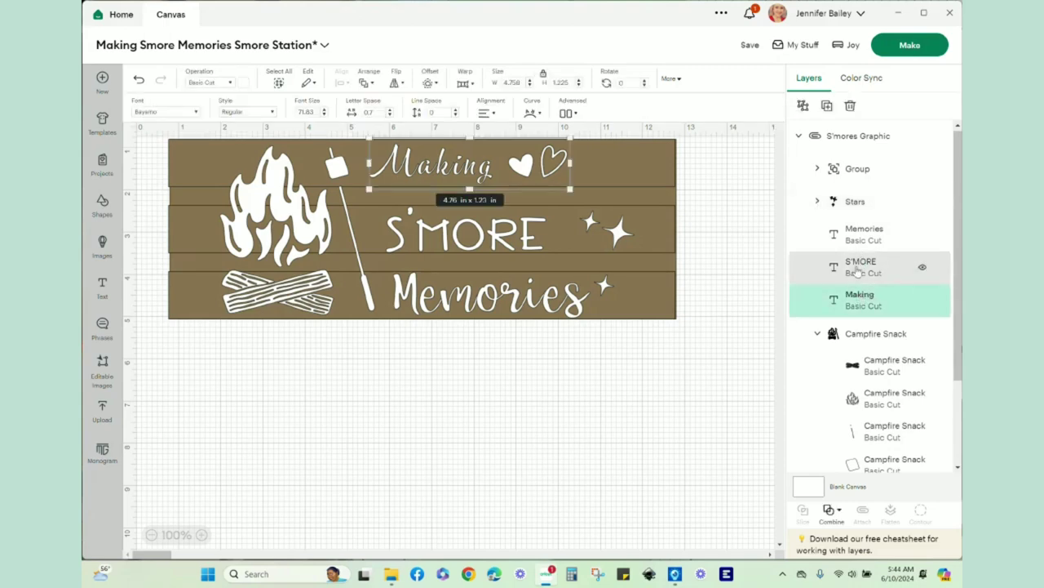
pyautogui.click(857, 271)
pyautogui.click(858, 233)
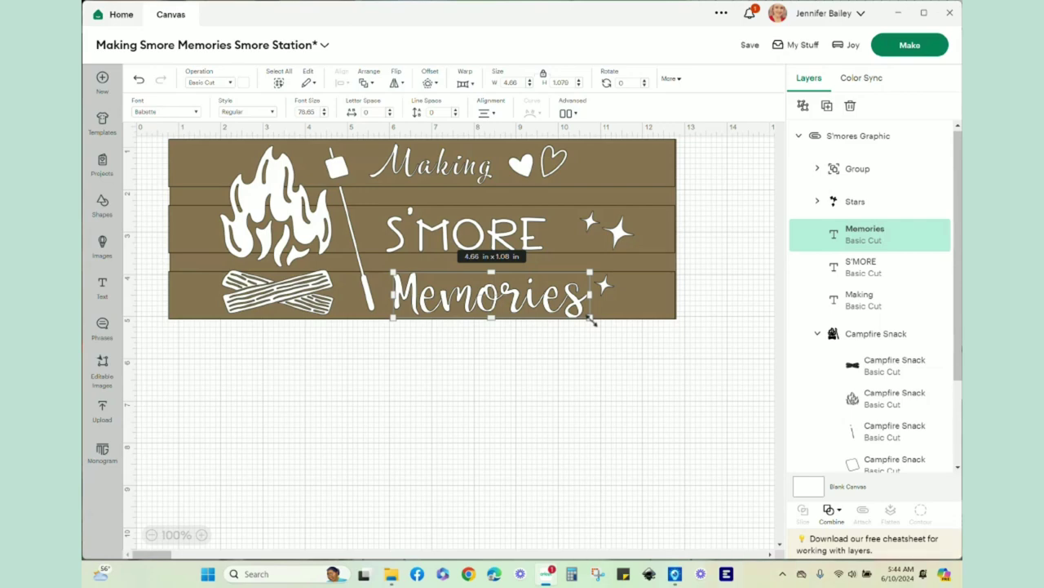
pyautogui.moveTo(590, 320); pyautogui.dragTo(588, 320)
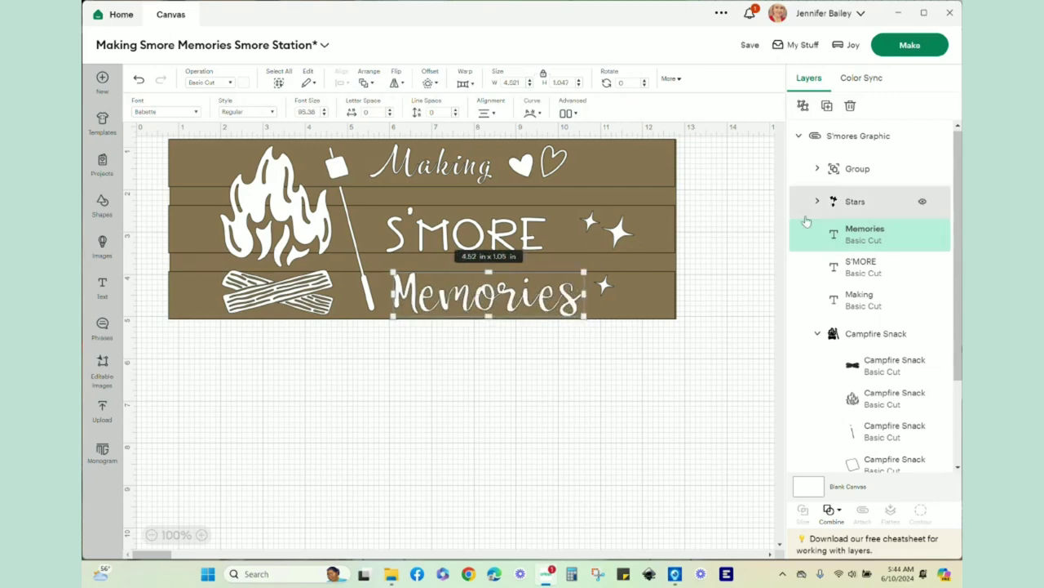
# Shrink the S'MORE text to about 4.1 x 1 in.
pyautogui.click(862, 265)
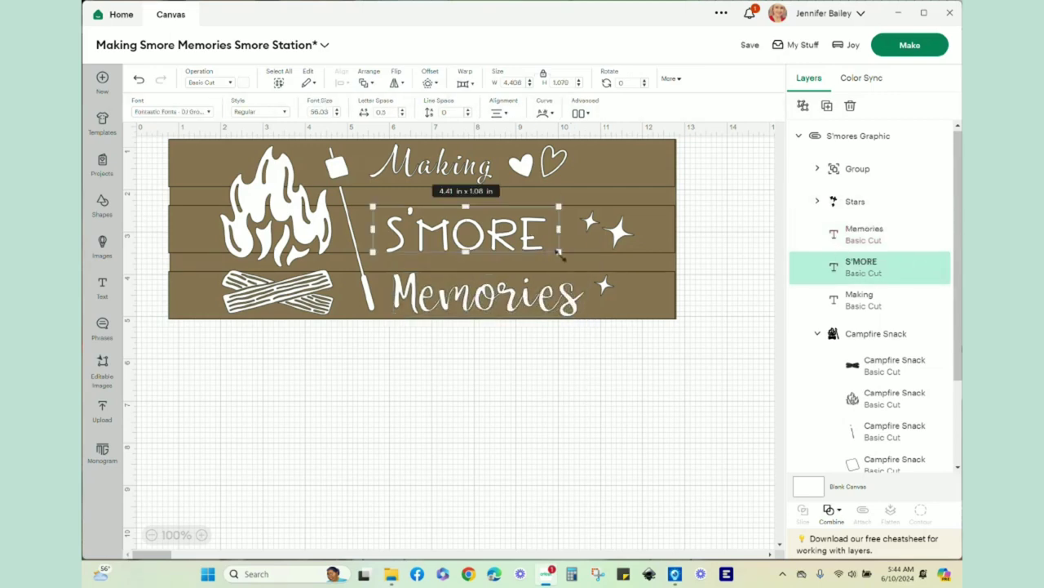
pyautogui.moveTo(562, 255); pyautogui.dragTo(549, 251)
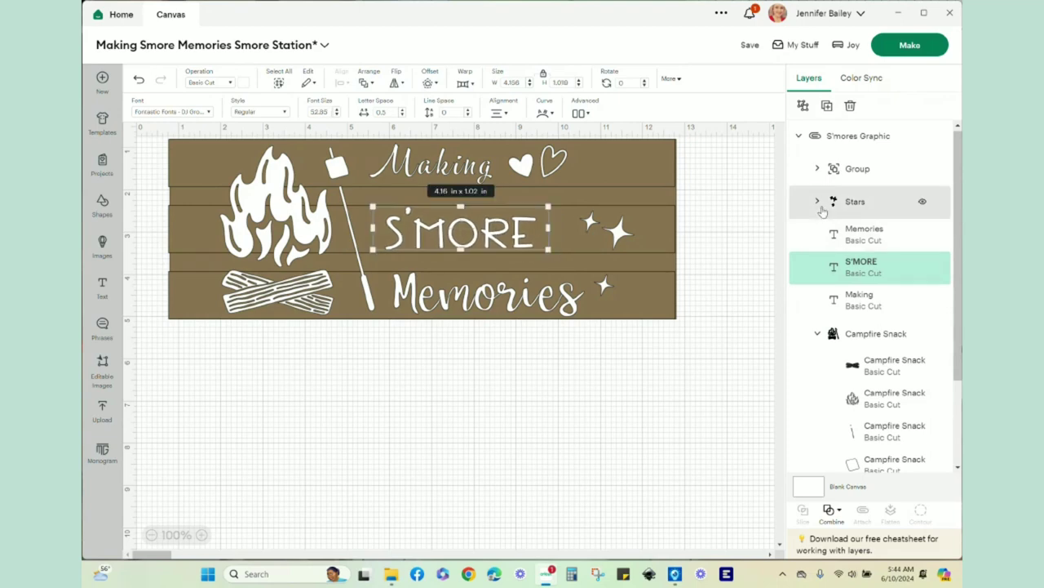
pyautogui.click(868, 243)
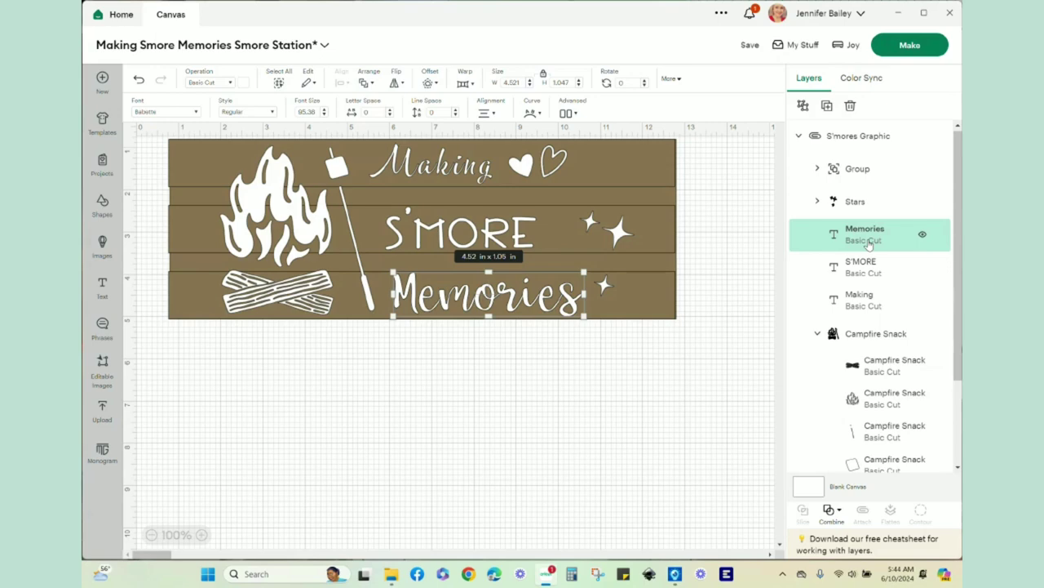
pyautogui.click(872, 275)
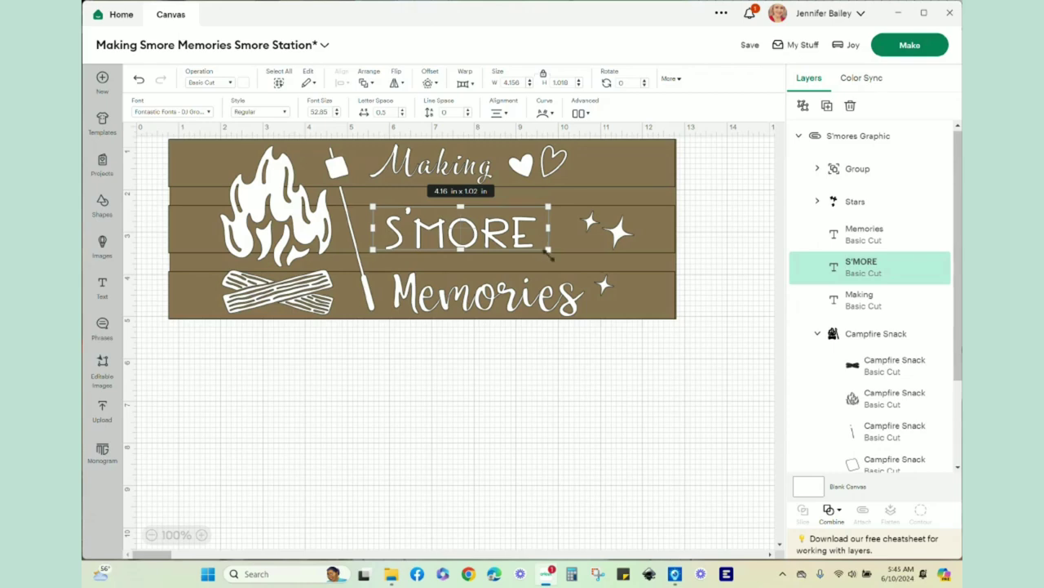
pyautogui.moveTo(549, 250); pyautogui.dragTo(549, 253)
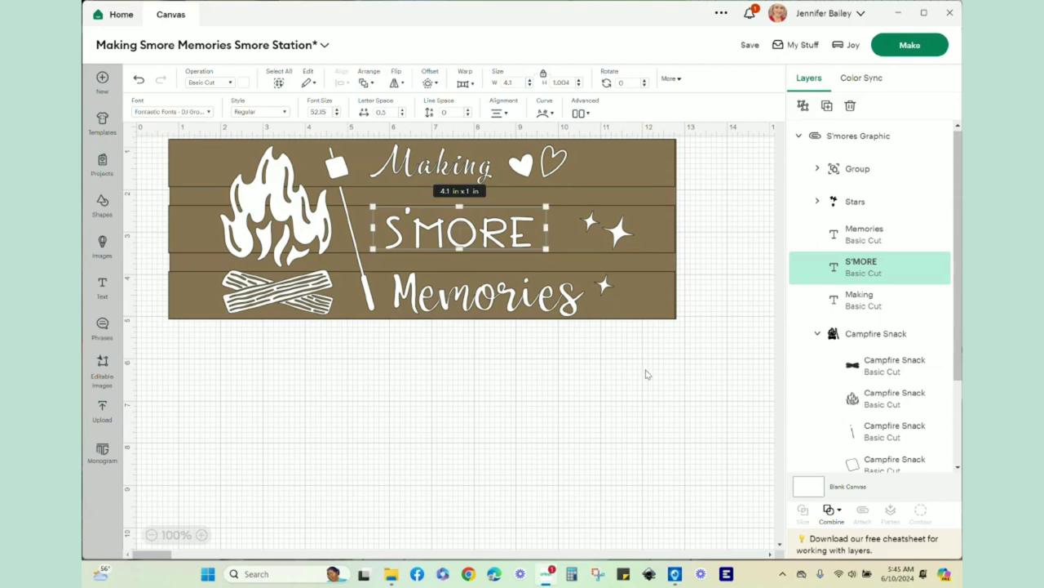
# Enlarge the Making text to about 5.03 x 1.29 in.
pyautogui.click(849, 315)
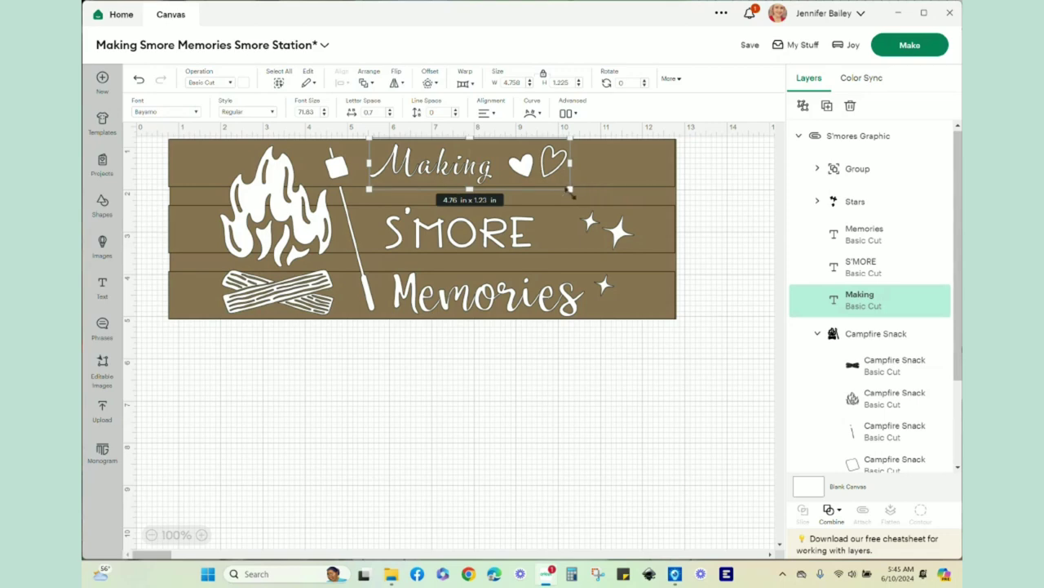
pyautogui.moveTo(570, 190); pyautogui.dragTo(578, 197)
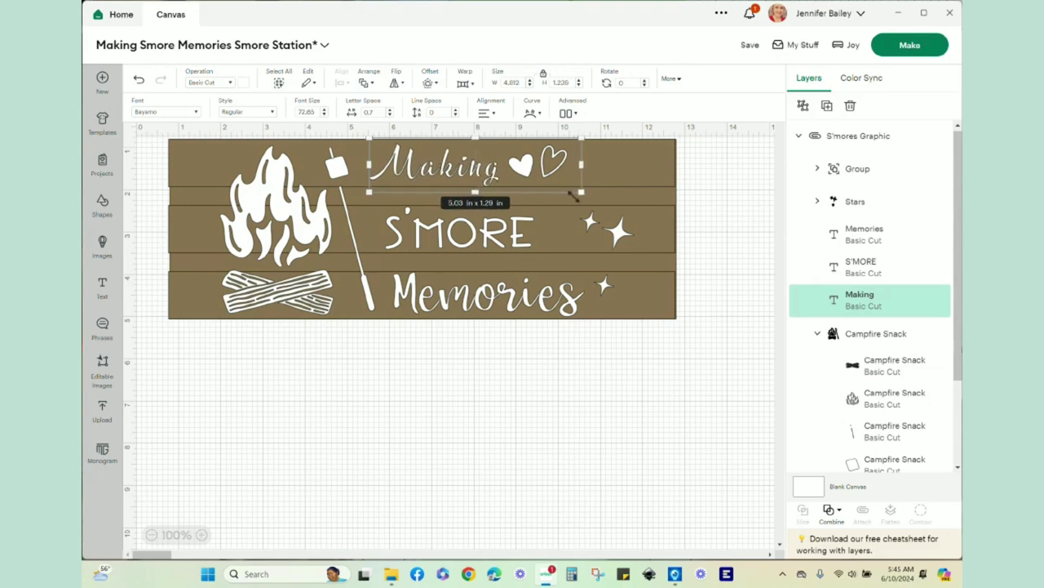
pyautogui.click(583, 367)
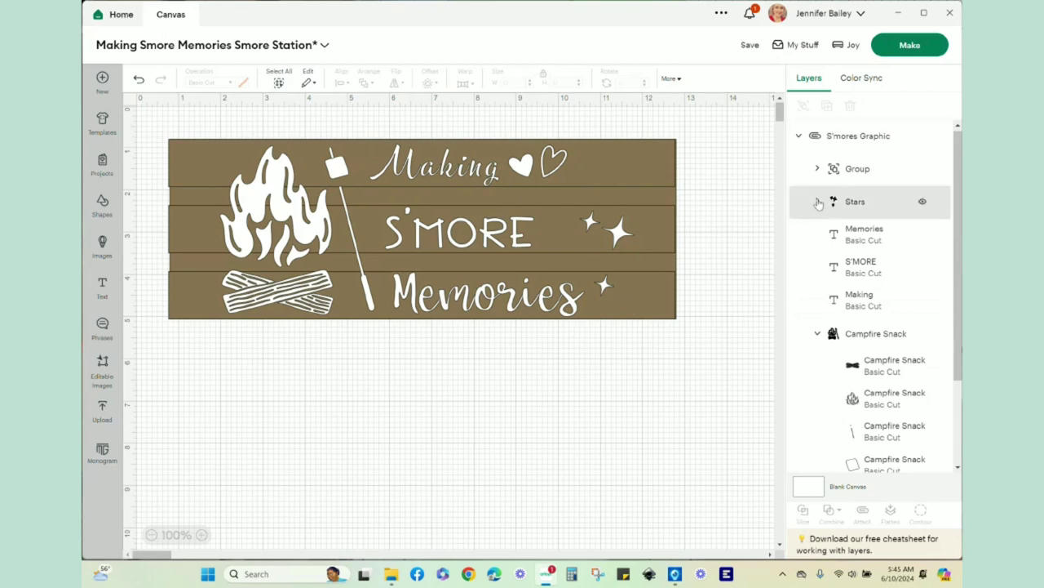
# Shrink the crossed logs to 2.46 x 0.99 in and nudge them down and right.
pyautogui.click(856, 334)
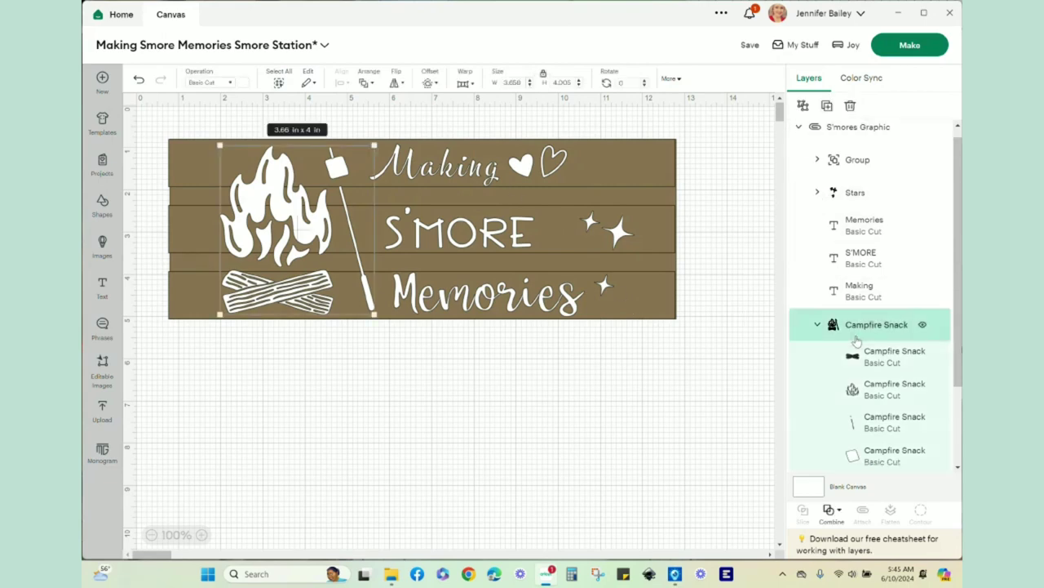
pyautogui.scroll(-3, 856, 340)
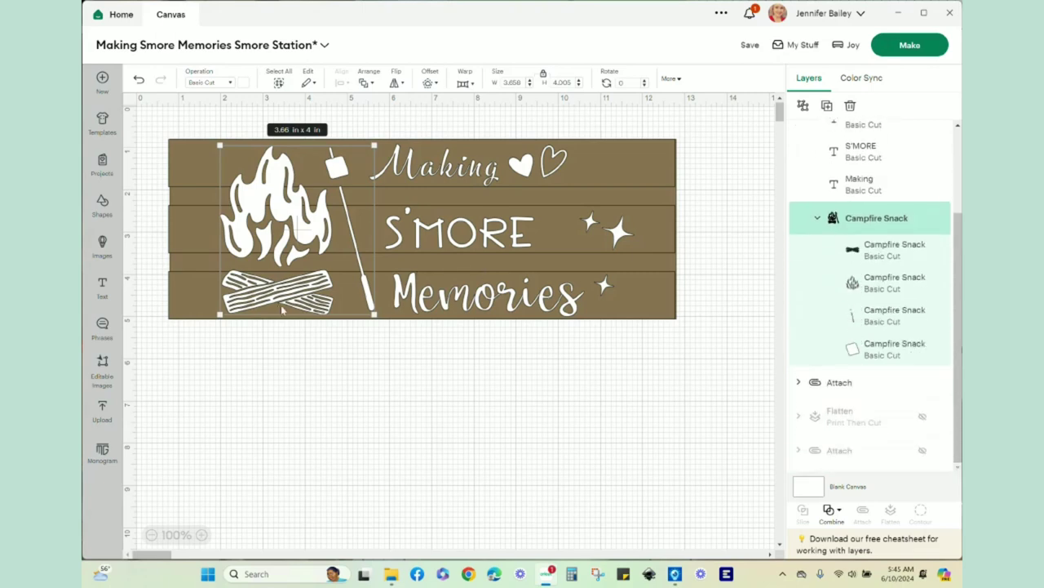
pyautogui.click(888, 256)
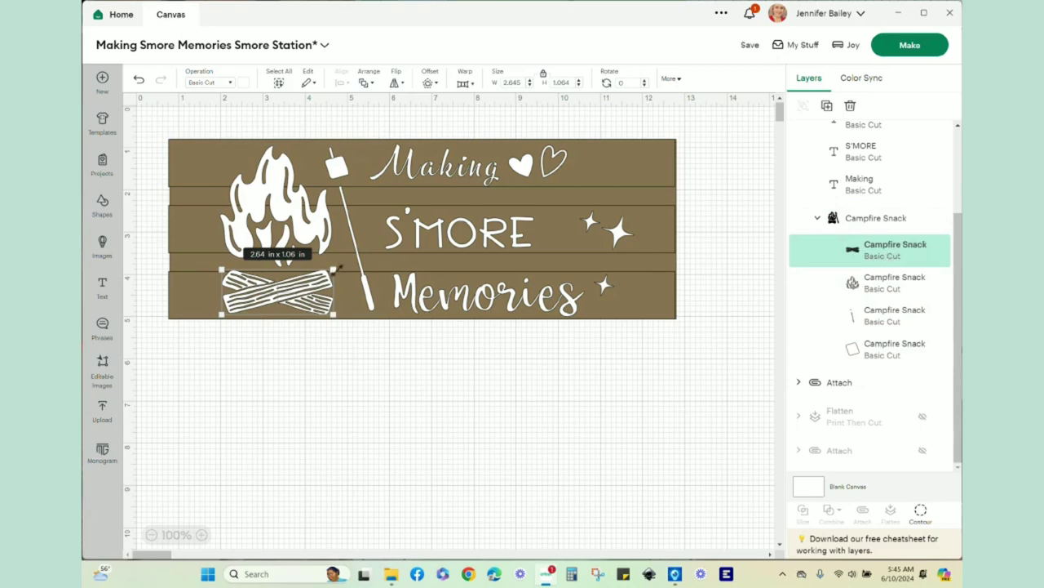
pyautogui.moveTo(338, 268); pyautogui.dragTo(326, 272)
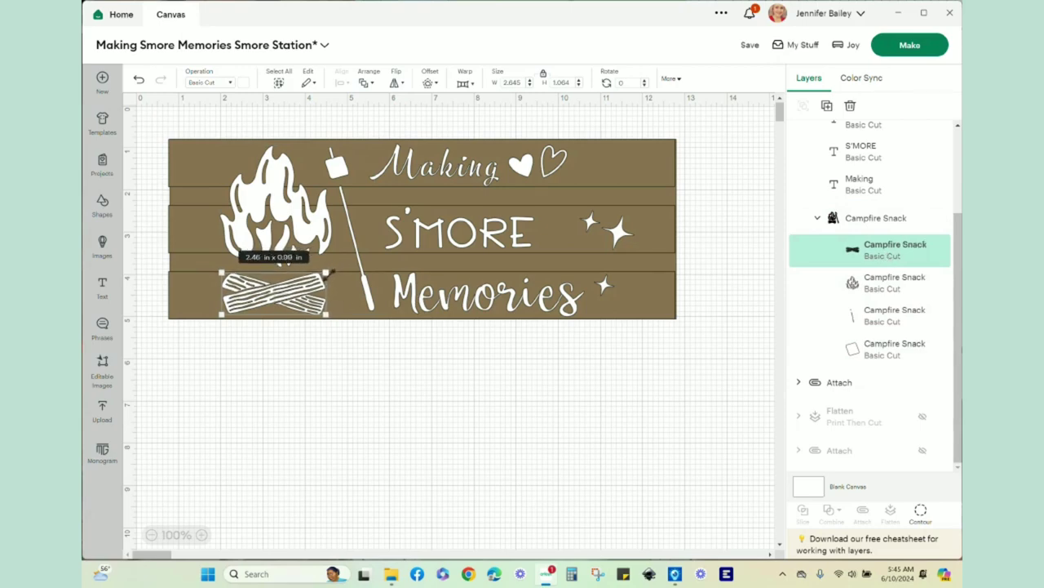
pyautogui.click(273, 303)
pyautogui.moveTo(273, 303); pyautogui.dragTo(277, 305)
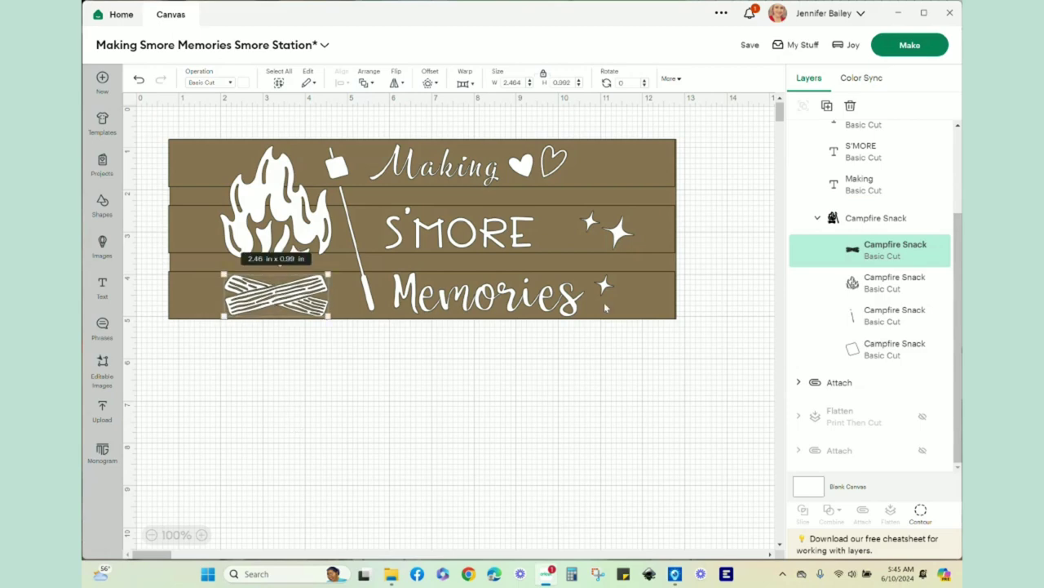
# Enlarge the fire to about 2.72 x 2.95 in and move it slightly down.
pyautogui.click(887, 280)
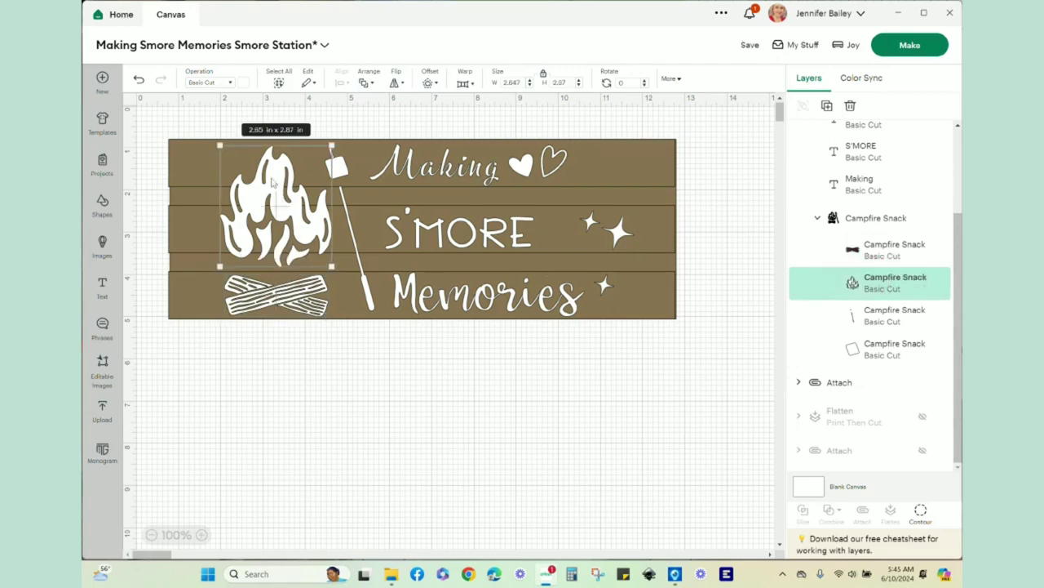
pyautogui.moveTo(221, 146); pyautogui.dragTo(218, 143)
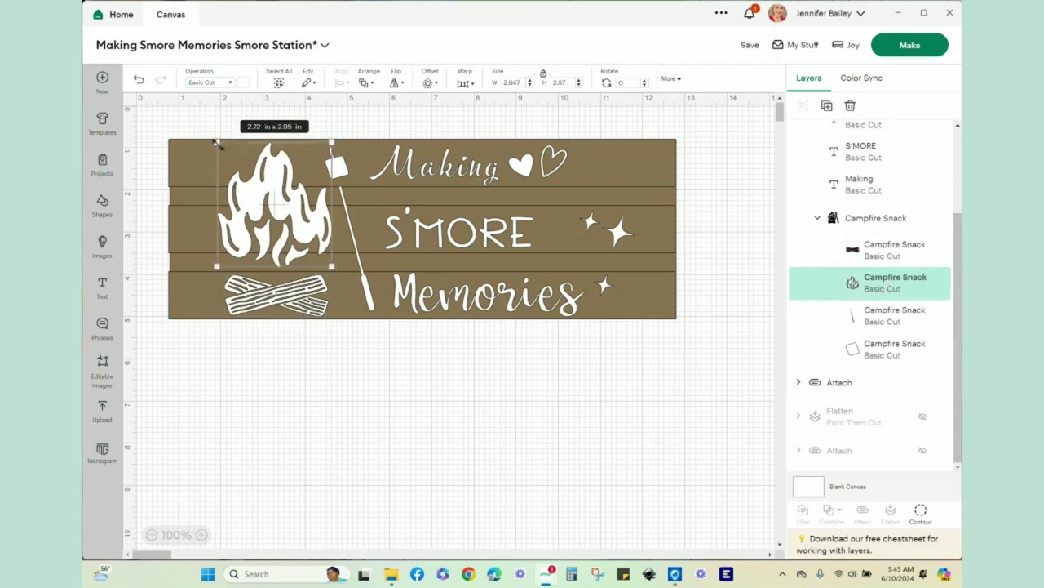
pyautogui.moveTo(282, 199); pyautogui.dragTo(287, 204)
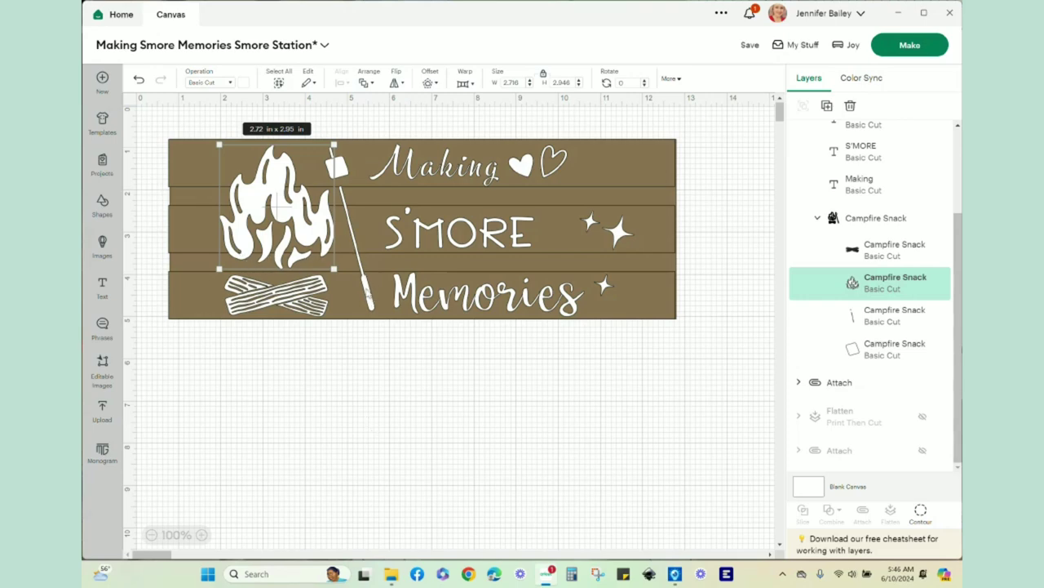
pyautogui.click(367, 292)
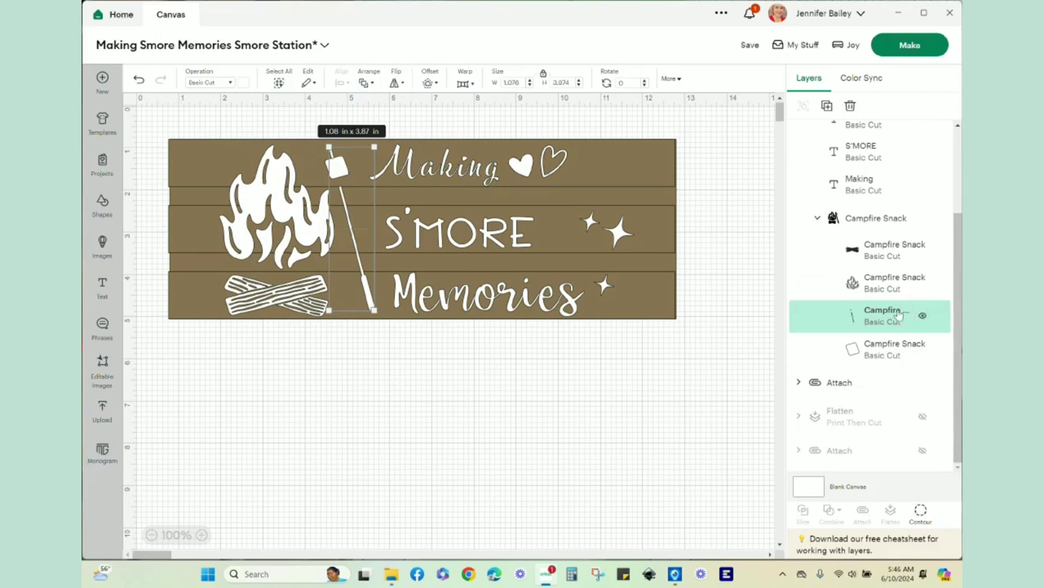
pyautogui.click(887, 360)
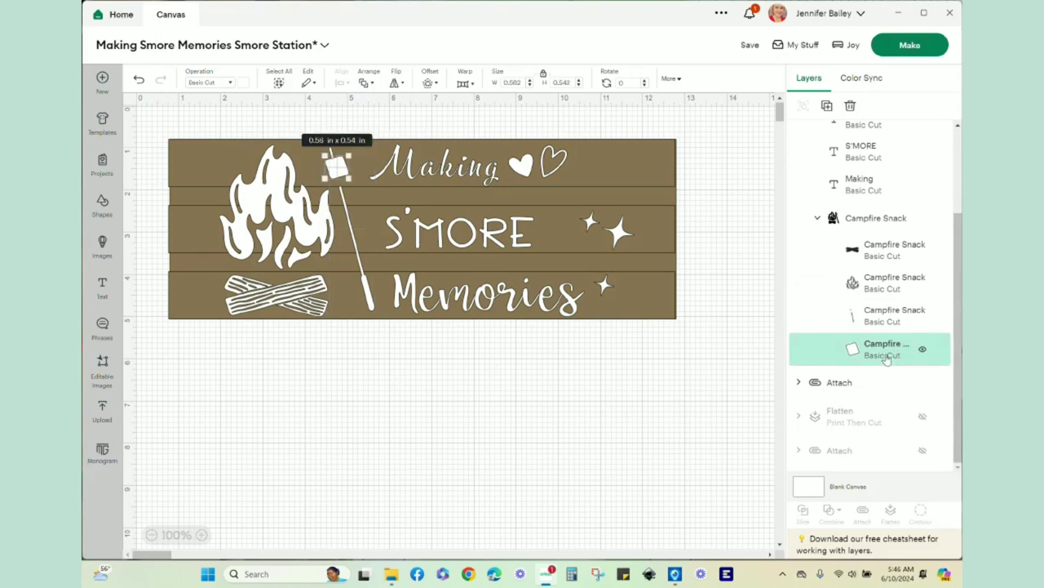
pyautogui.click(523, 407)
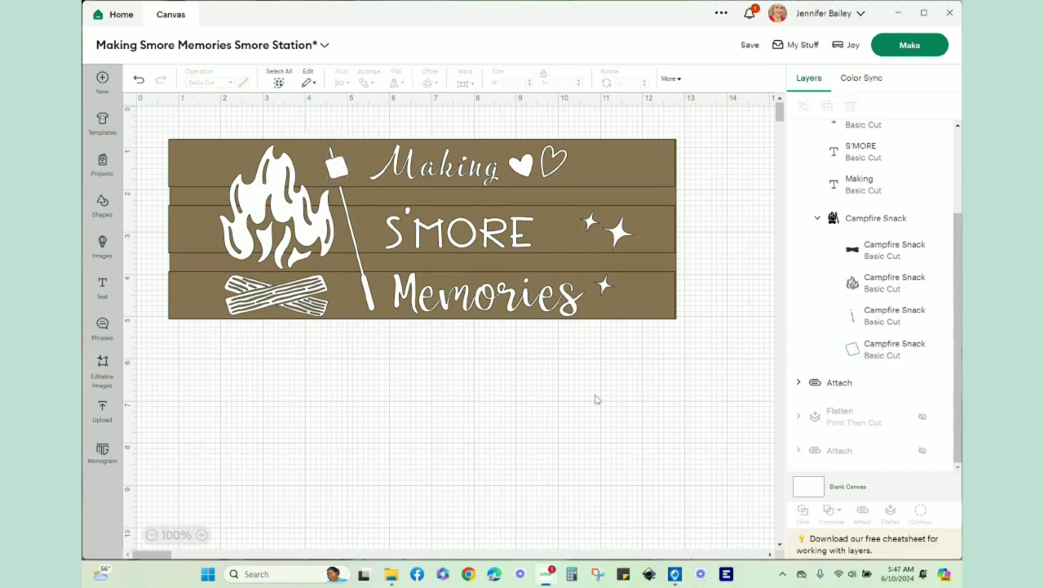
# Collapse the layer groups and hide the attached brown wood board.
pyautogui.click(819, 217)
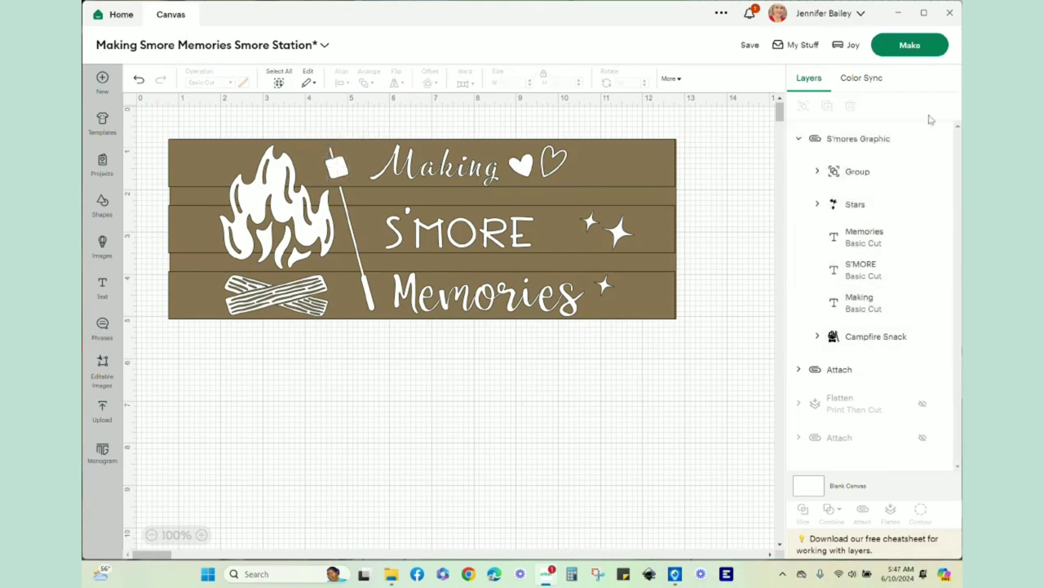
pyautogui.click(800, 142)
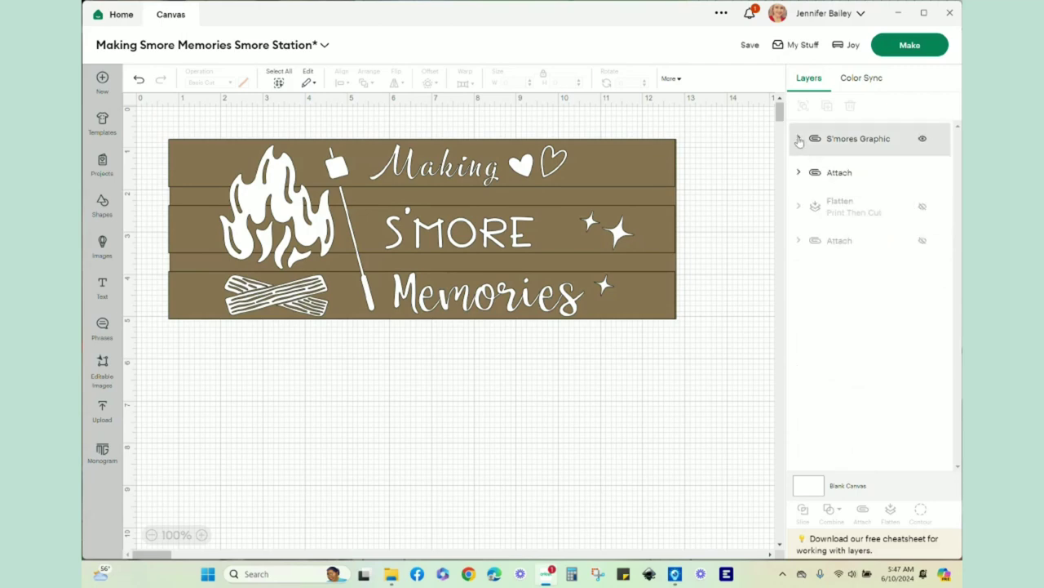
pyautogui.click(880, 181)
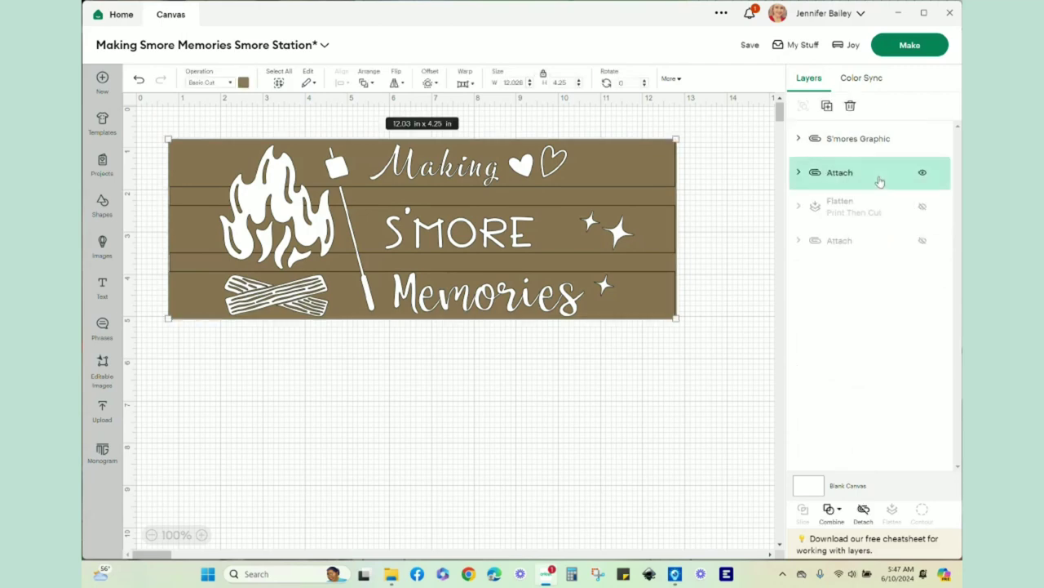
pyautogui.click(925, 176)
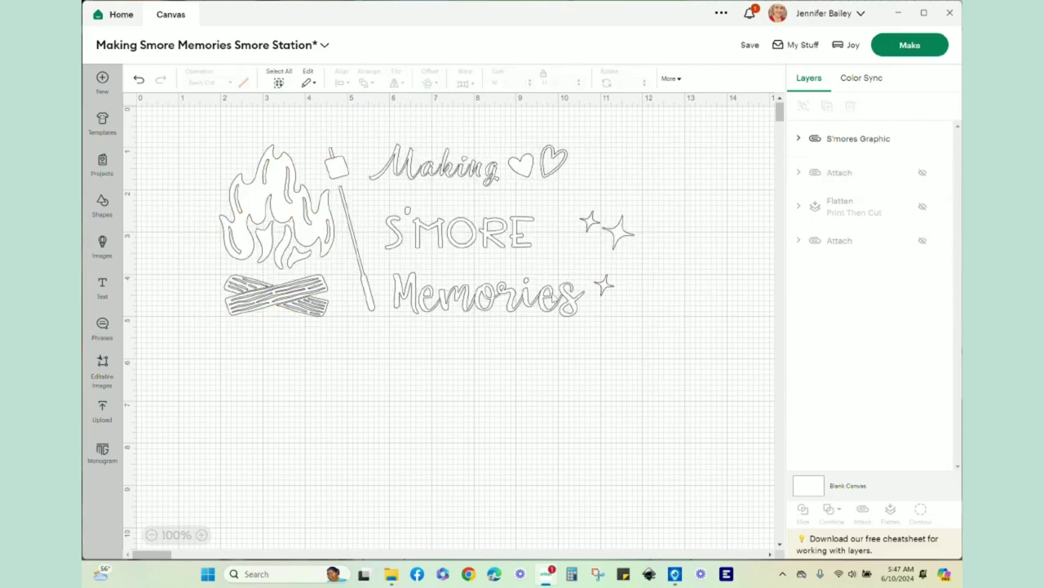
# Check the name of the S'mores Graphic layer, leaving the design deselected.
pyautogui.click(555, 297)
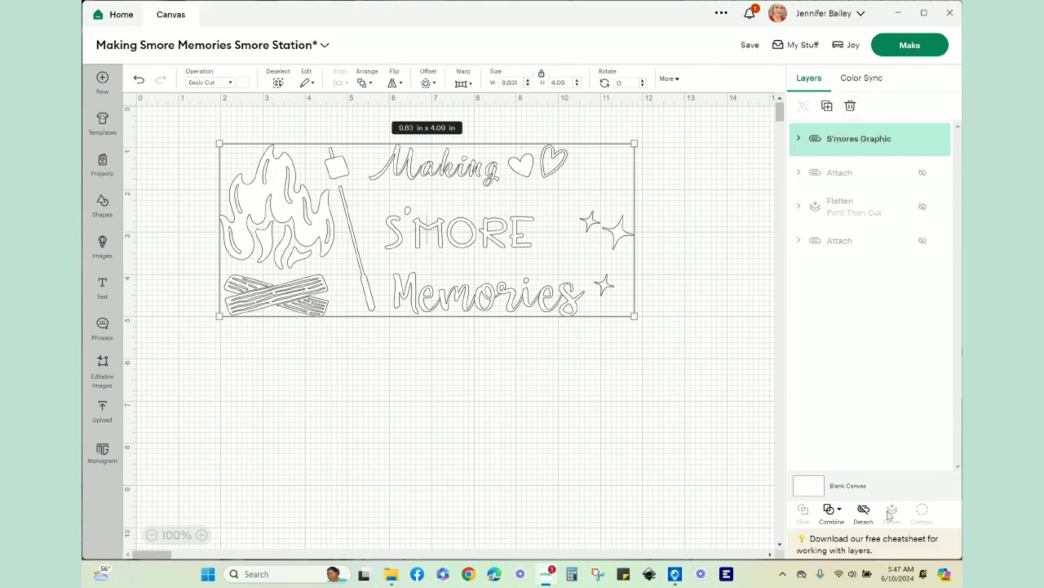
pyautogui.doubleClick(859, 138)
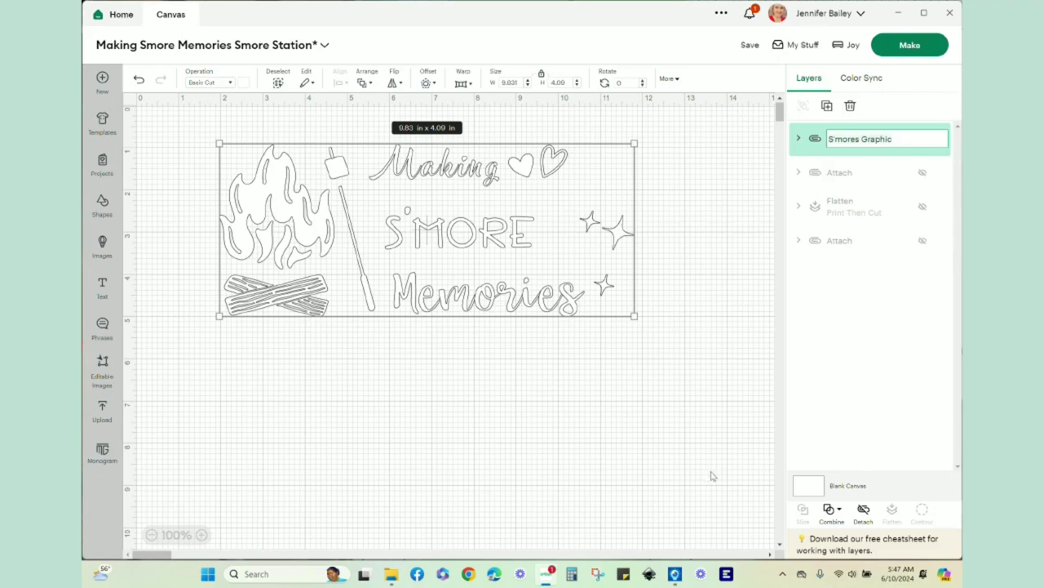
pyautogui.click(732, 517)
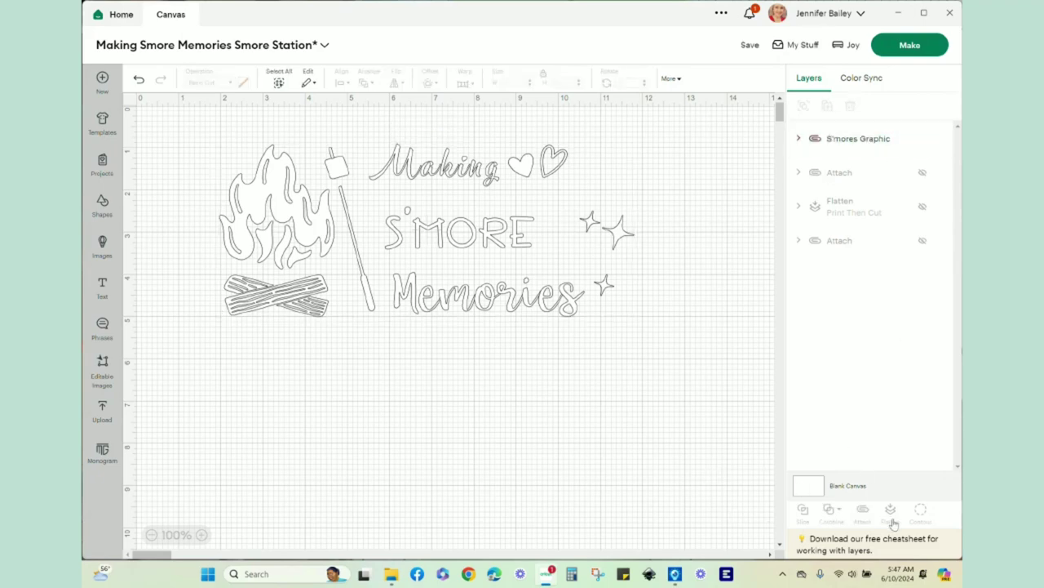
pyautogui.click(868, 138)
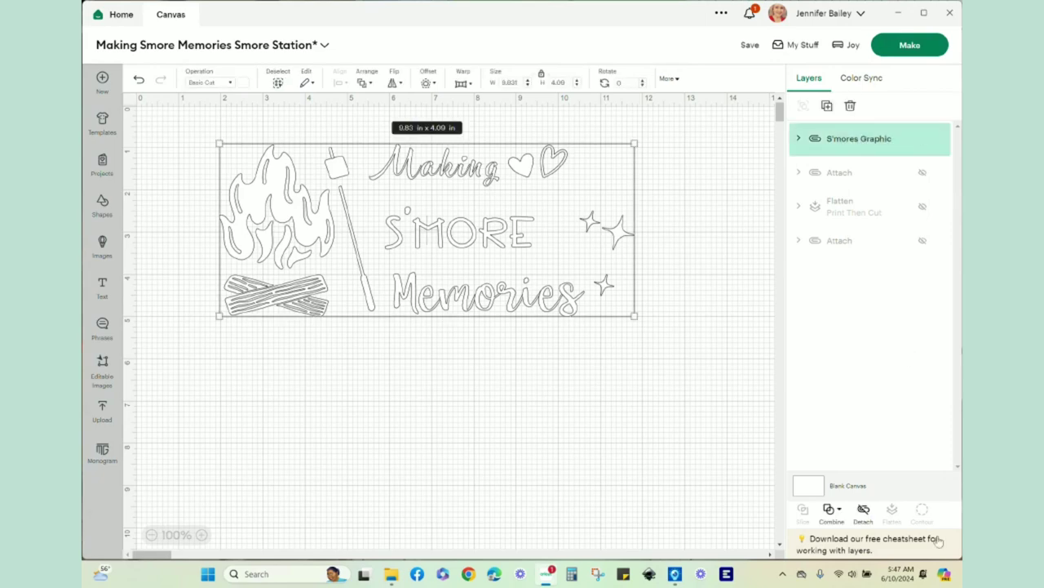
pyautogui.click(597, 393)
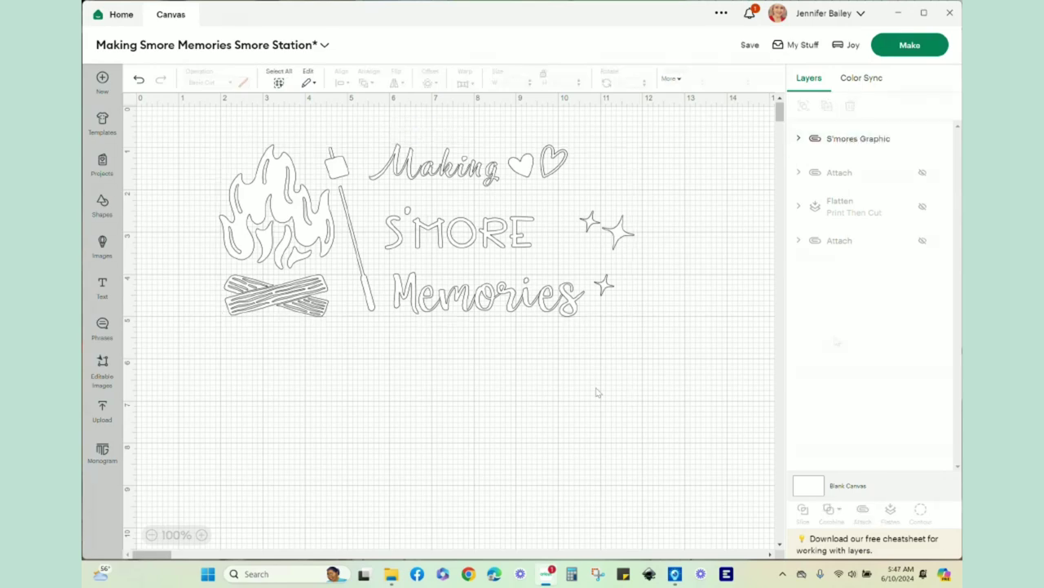
# Select the roasting stick and marshmallow inside Campfire Snack and weld them together.
pyautogui.click(799, 139)
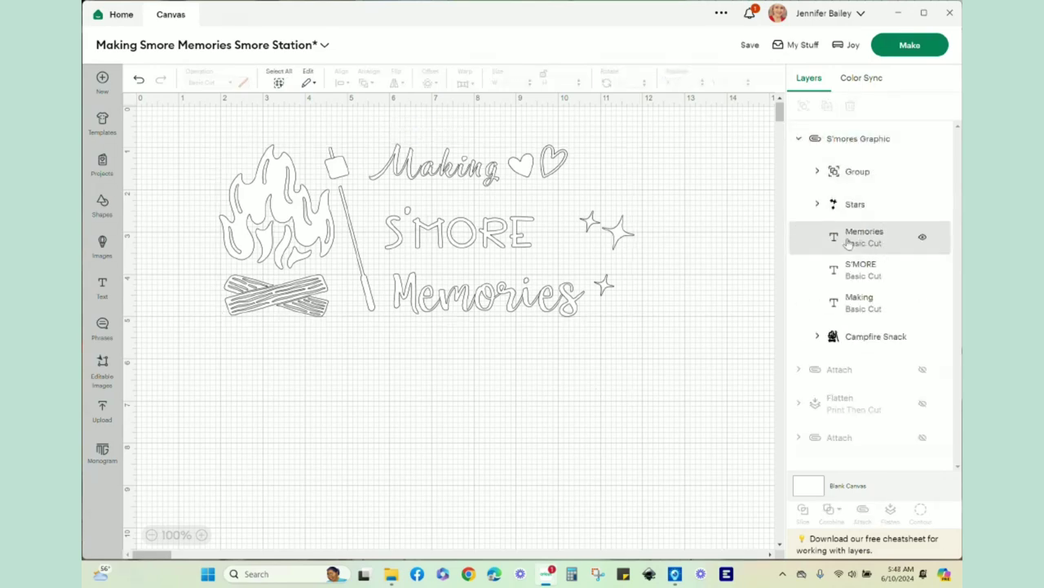
pyautogui.click(817, 336)
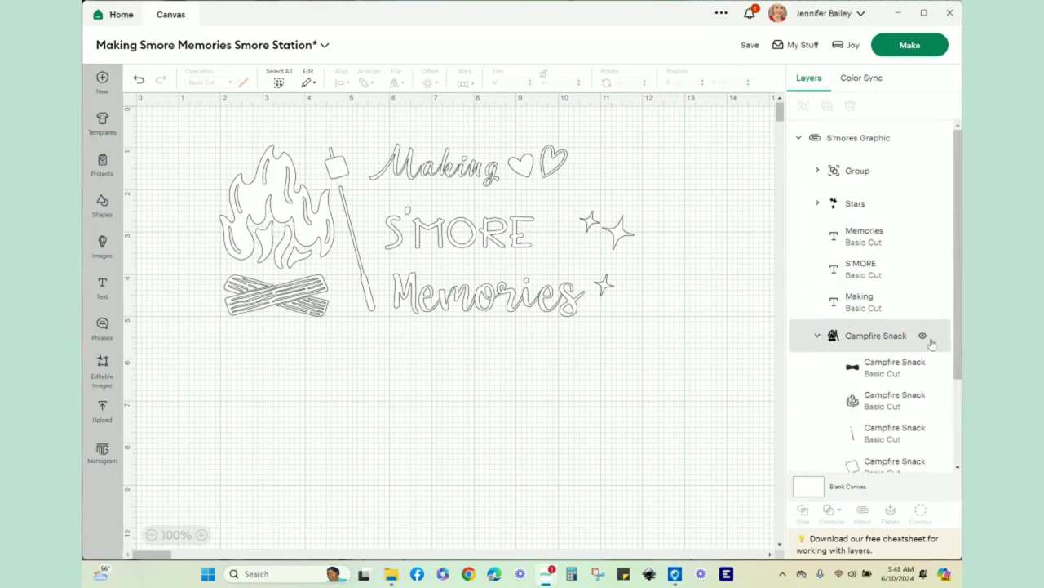
pyautogui.scroll(-3, 928, 339)
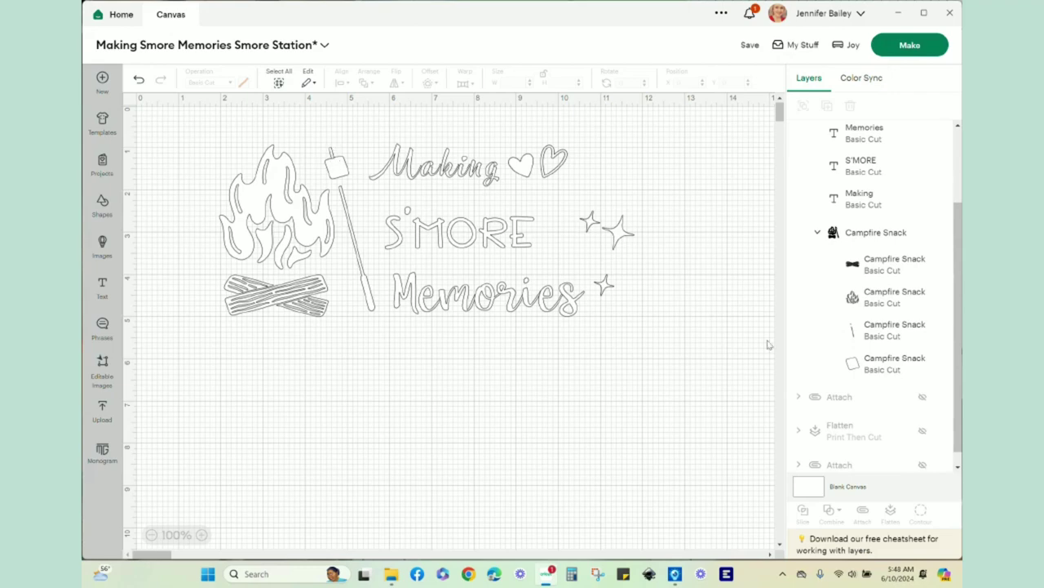
pyautogui.click(903, 336)
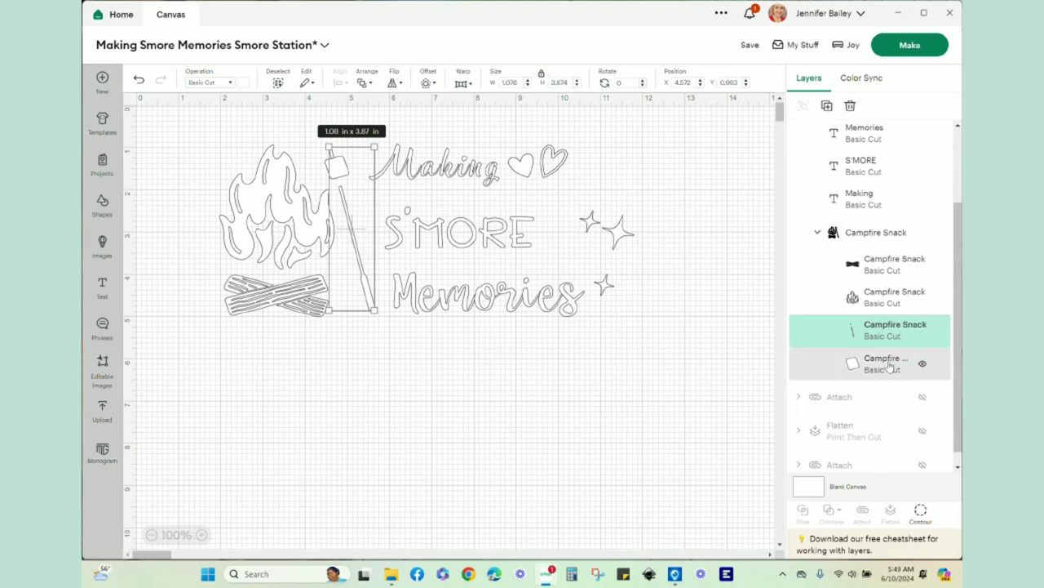
pyautogui.keyDown('shift'); pyautogui.click(890, 369); pyautogui.keyUp('shift')
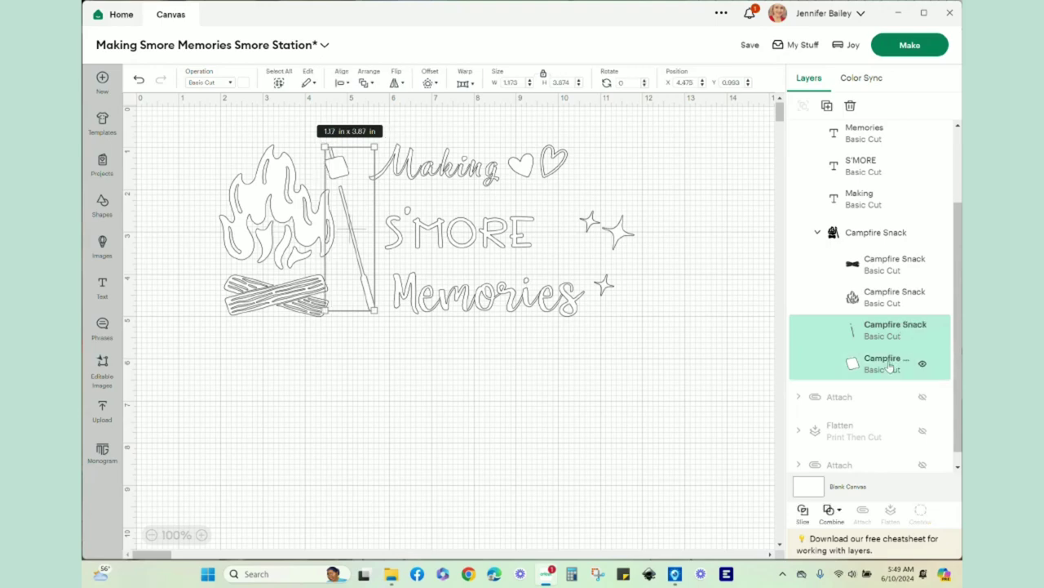
pyautogui.click(831, 511)
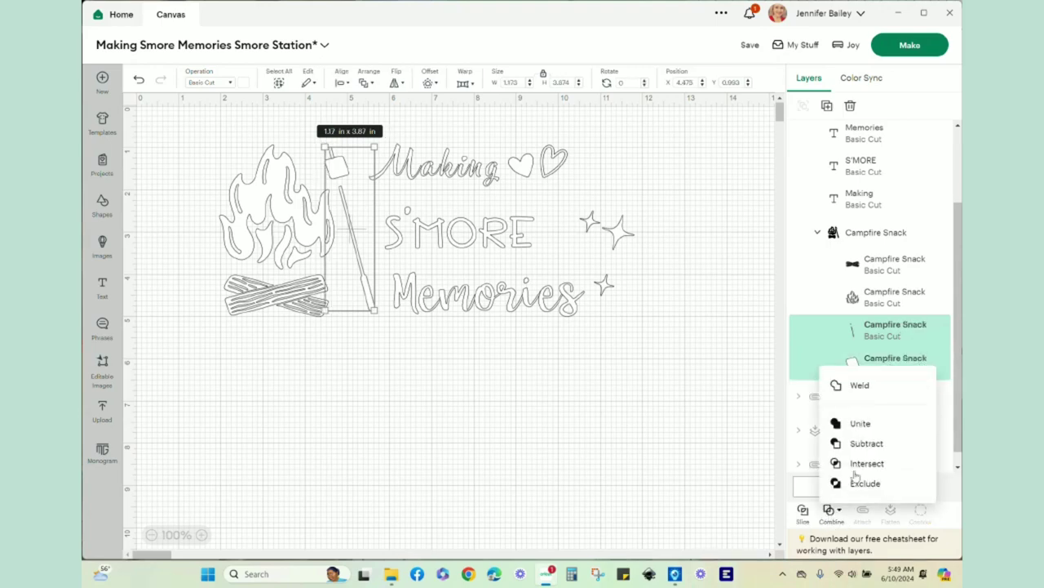
pyautogui.click(839, 388)
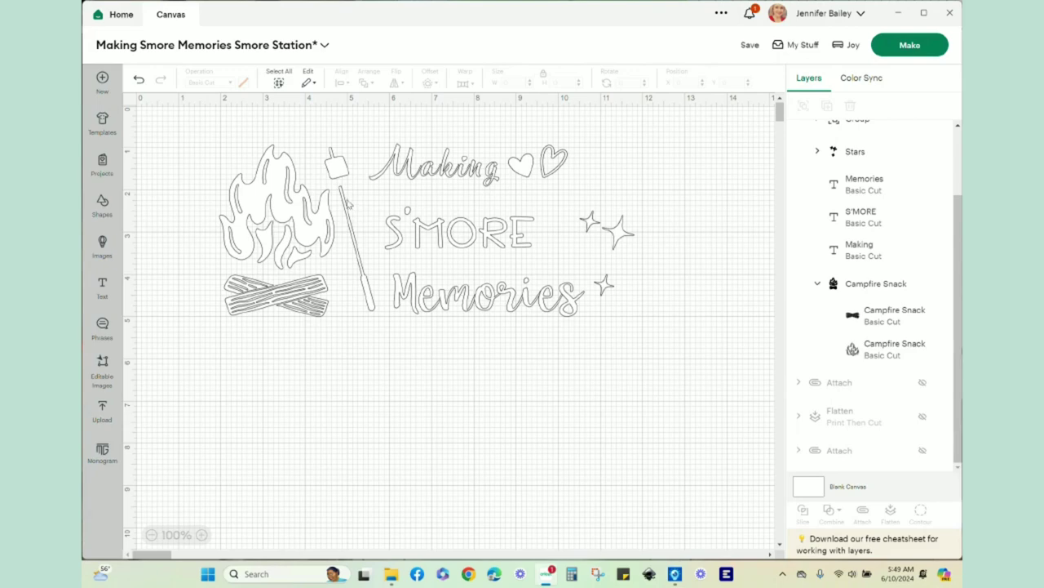
# Move the Weld Result layer into the S'mores Graphic's Campfire Snack group, beside the logs and fire.
pyautogui.scroll(3, 809, 436)
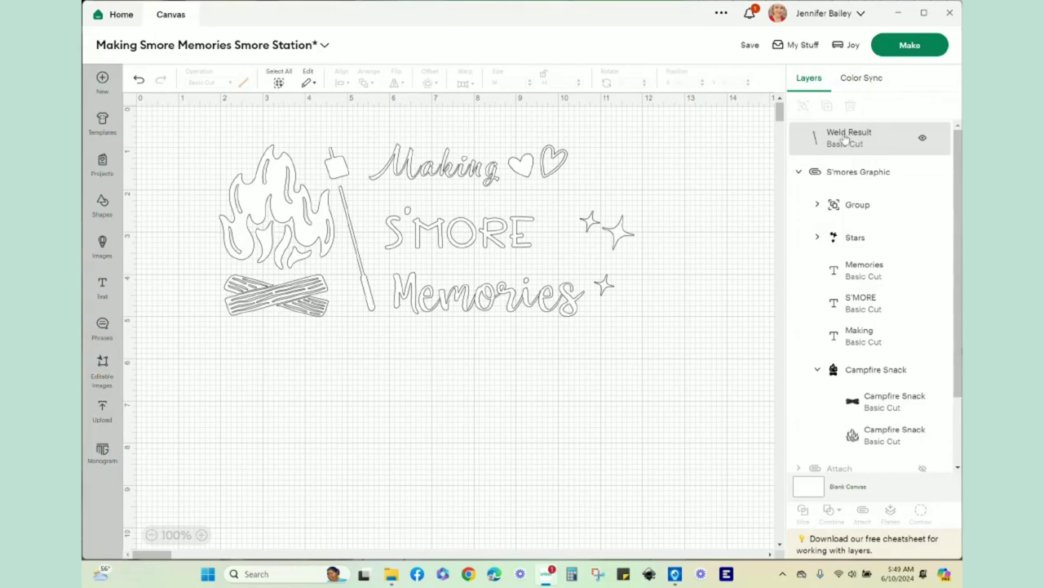
pyautogui.scroll(-1, 892, 323)
pyautogui.scroll(1, 892, 323)
pyautogui.moveTo(848, 139); pyautogui.dragTo(851, 175)
pyautogui.moveTo(853, 247); pyautogui.dragTo(864, 343)
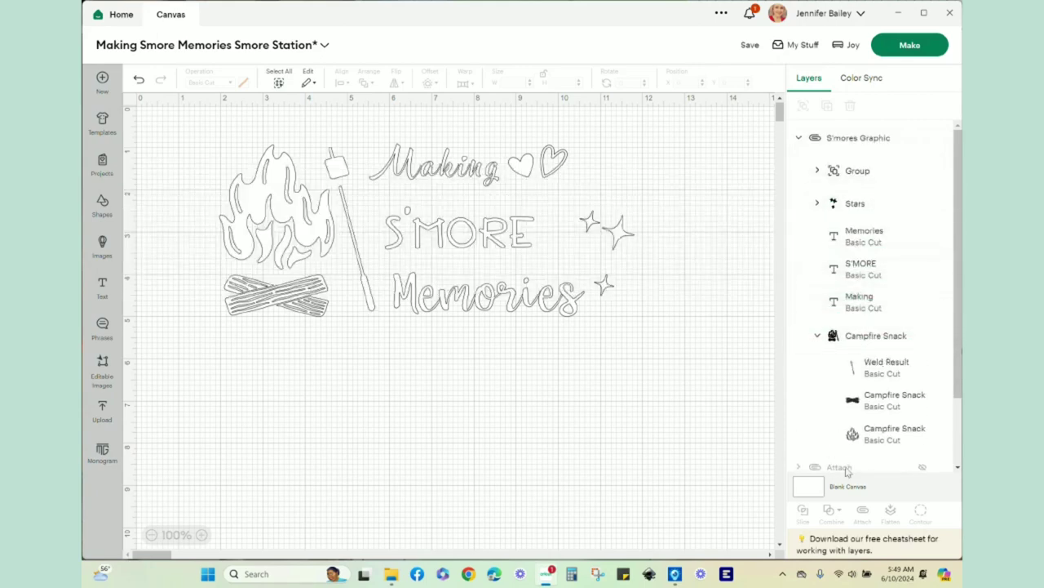
pyautogui.scroll(-2, 898, 398)
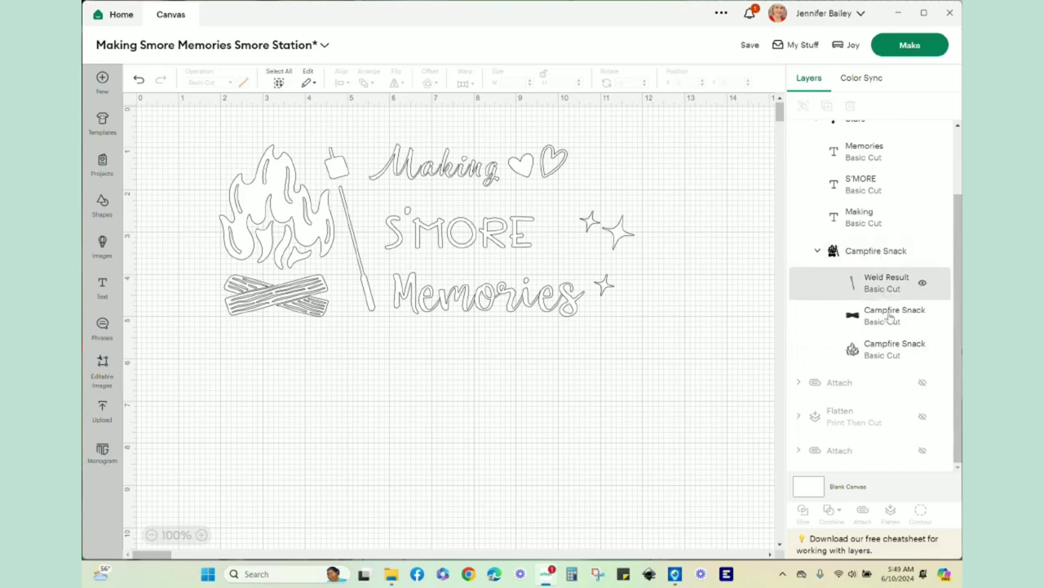
# Collapse Campfire Snack, unhide the wood board and move it below the graphic.
pyautogui.click(818, 251)
pyautogui.click(923, 370)
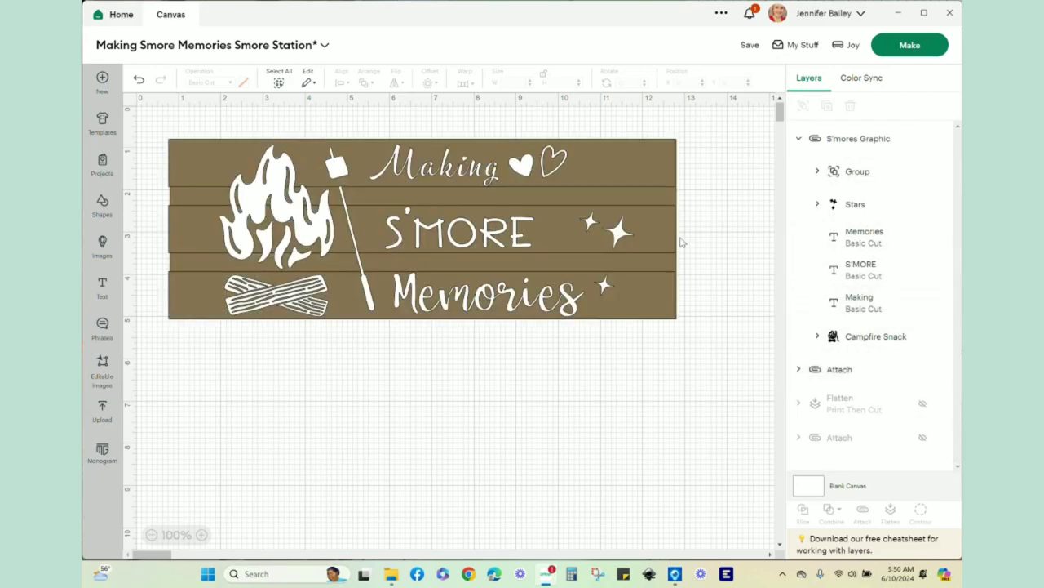
pyautogui.moveTo(634, 164); pyautogui.dragTo(634, 358)
# Colour one board square dark grey and move it above the other squares in Layers.
pyautogui.click(798, 141)
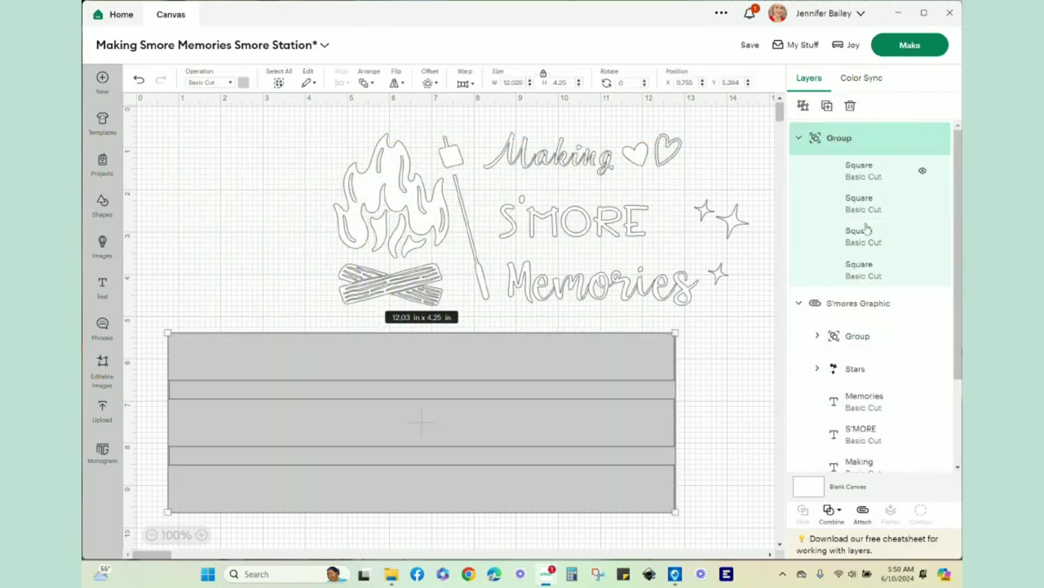
pyautogui.click(862, 267)
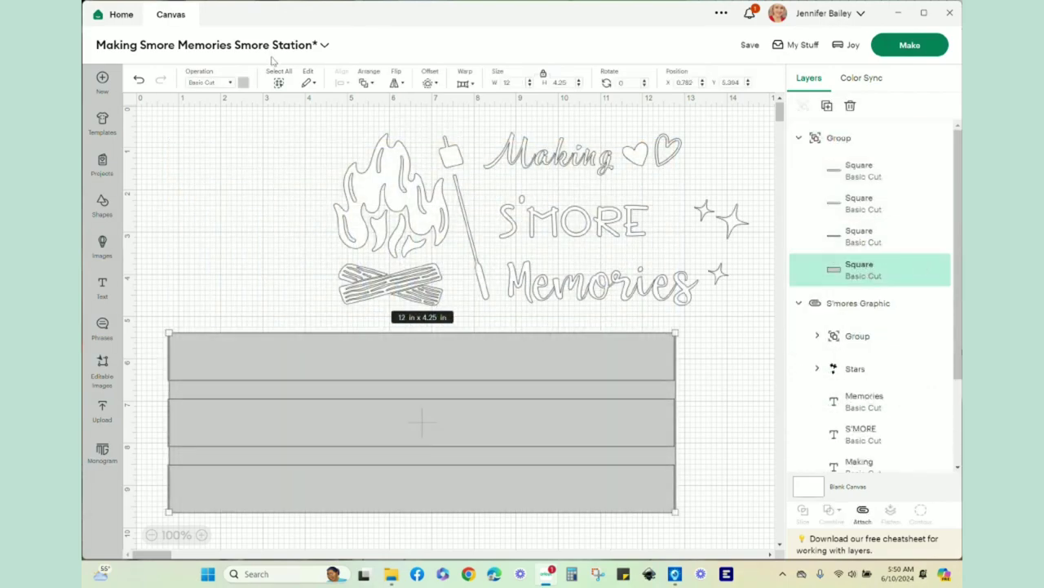
pyautogui.click(243, 83)
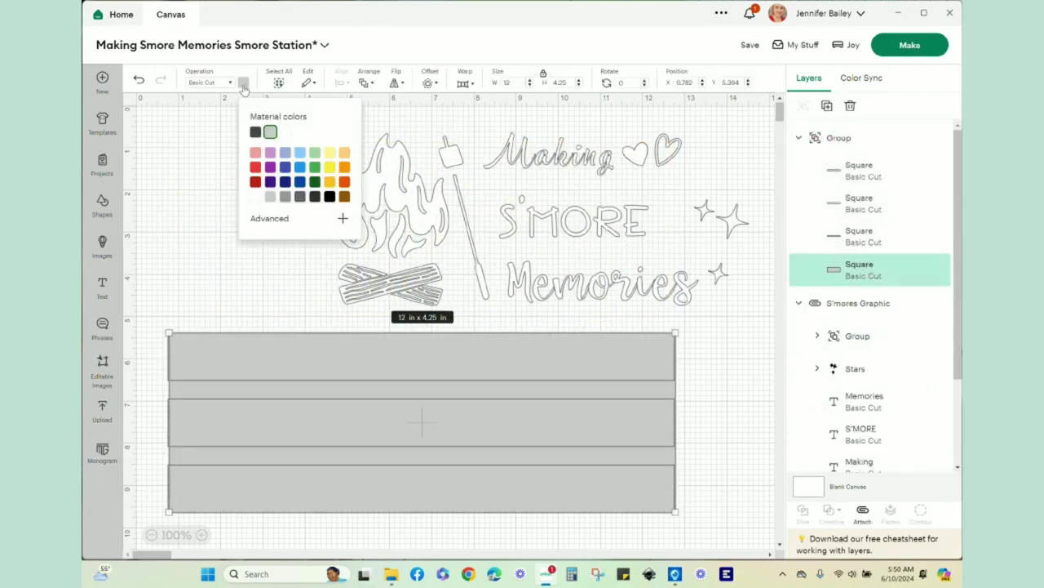
pyautogui.click(256, 132)
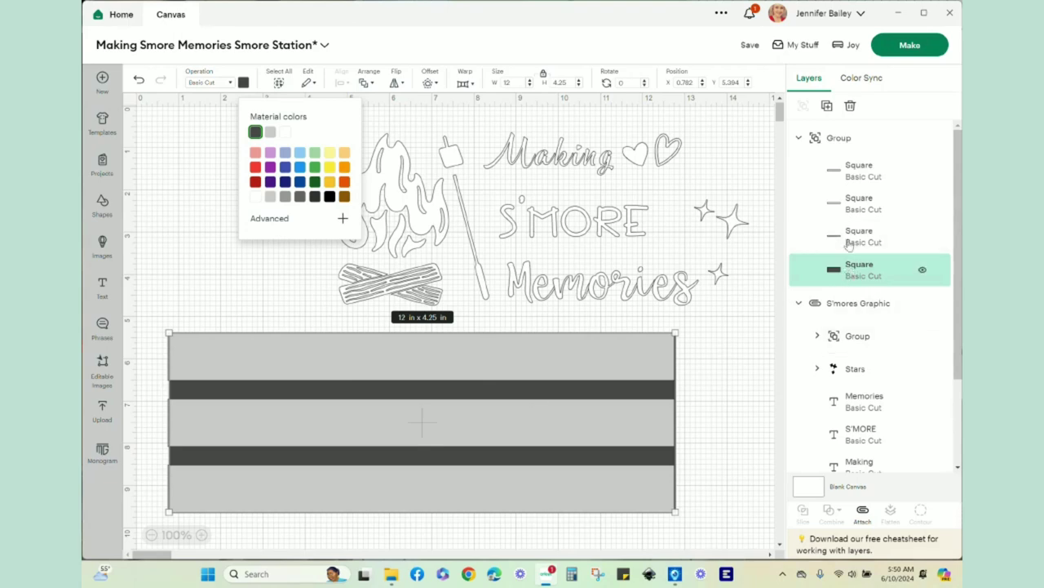
pyautogui.moveTo(849, 276); pyautogui.dragTo(828, 106)
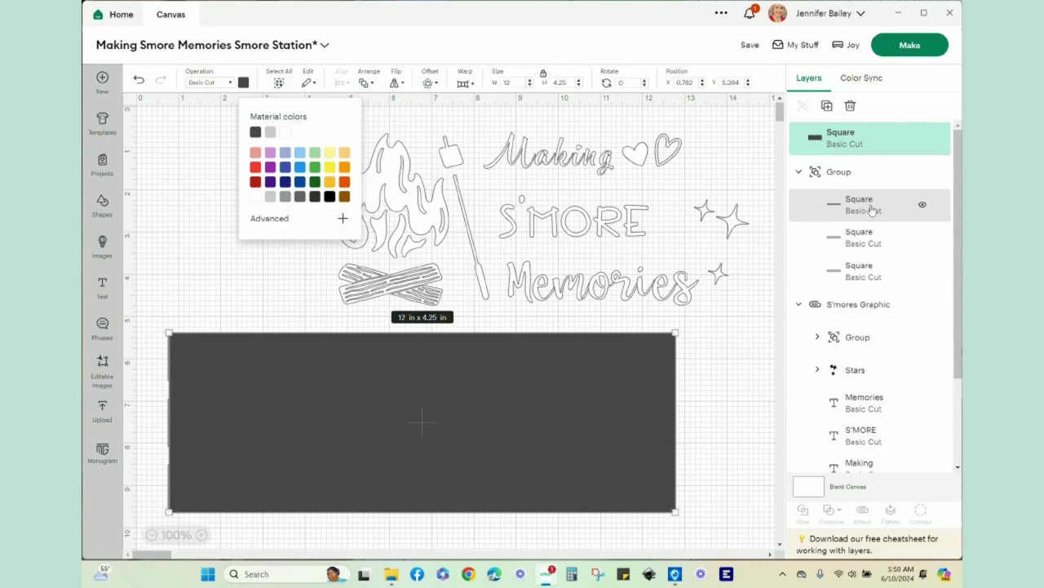
# Pull the remaining squares out of the board group and move the dark rectangle beneath the others.
pyautogui.moveTo(871, 209); pyautogui.dragTo(863, 155)
pyautogui.moveTo(858, 264); pyautogui.dragTo(851, 166)
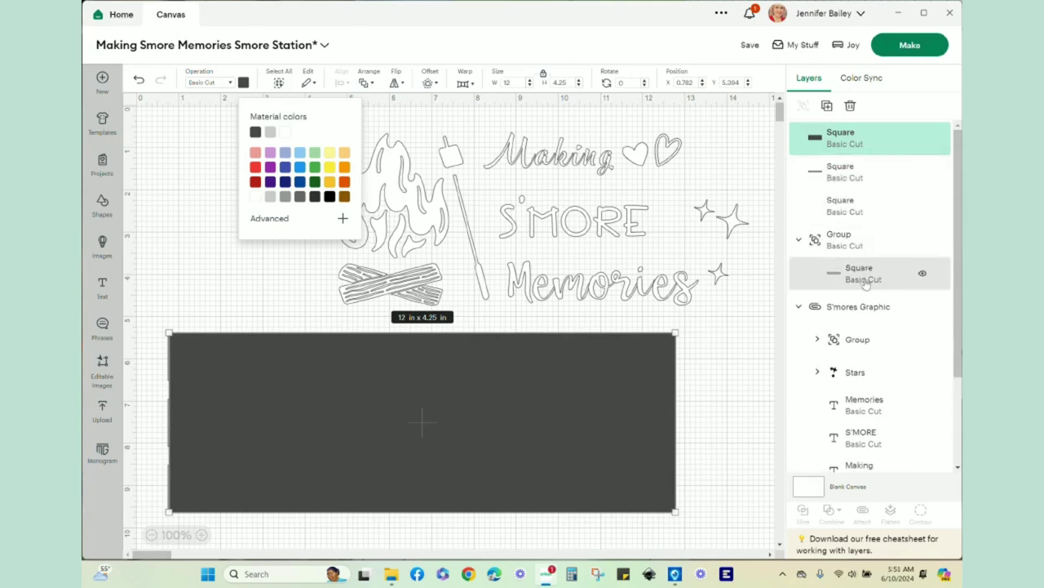
pyautogui.moveTo(861, 278); pyautogui.dragTo(853, 187)
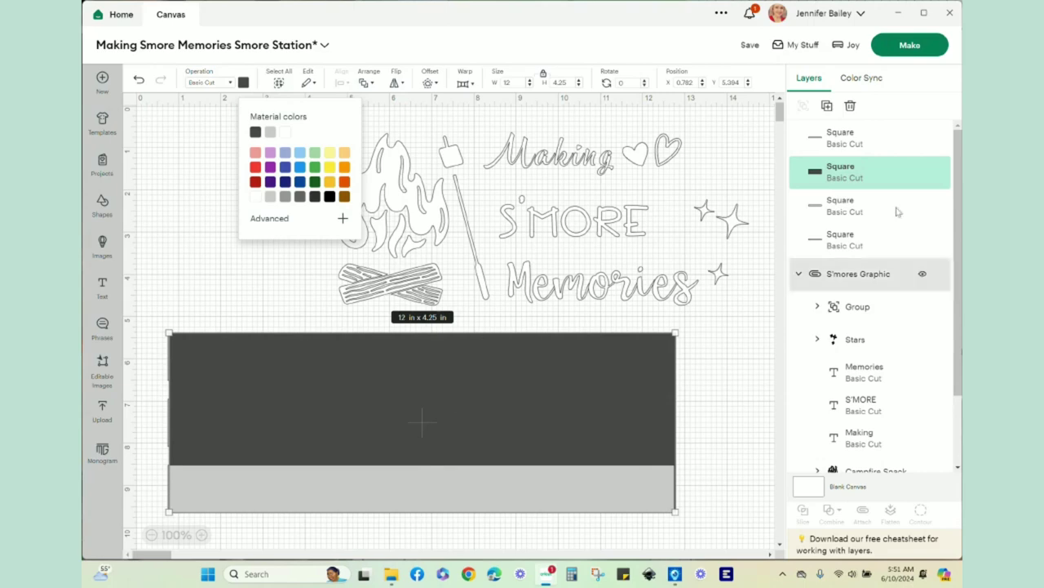
pyautogui.click(834, 141)
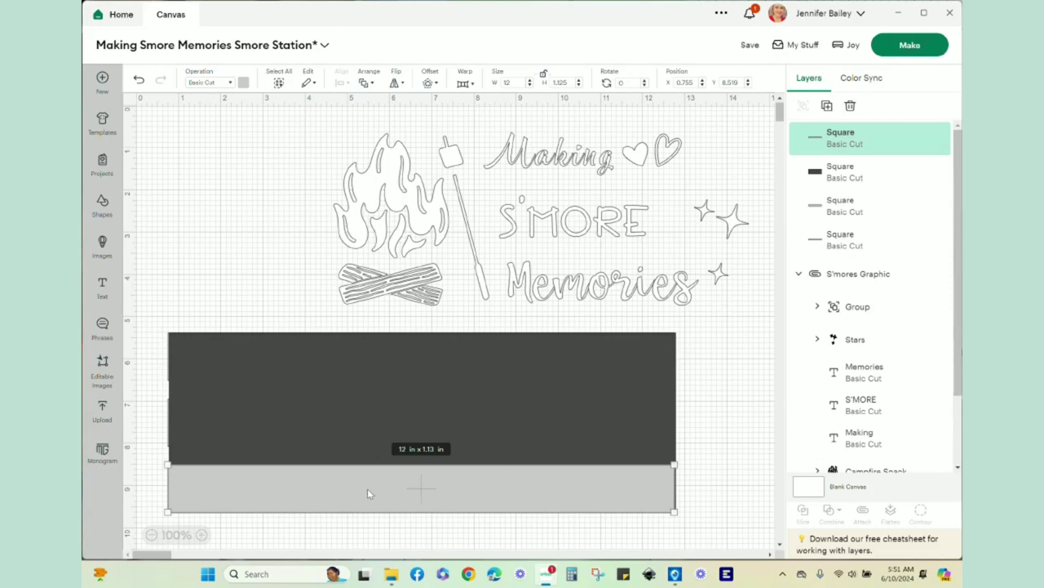
pyautogui.click(849, 172)
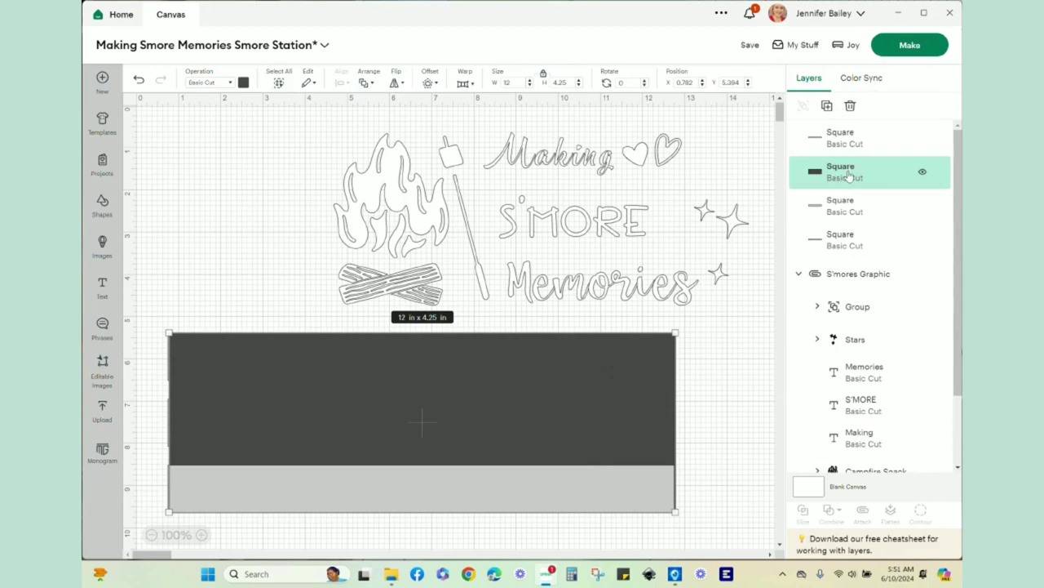
pyautogui.click(364, 83)
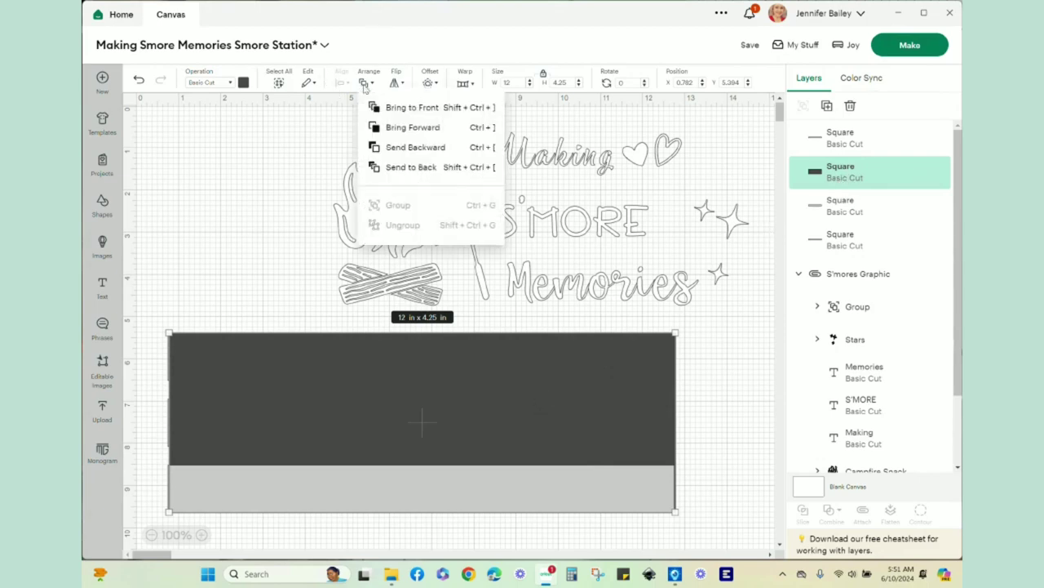
pyautogui.click(854, 175)
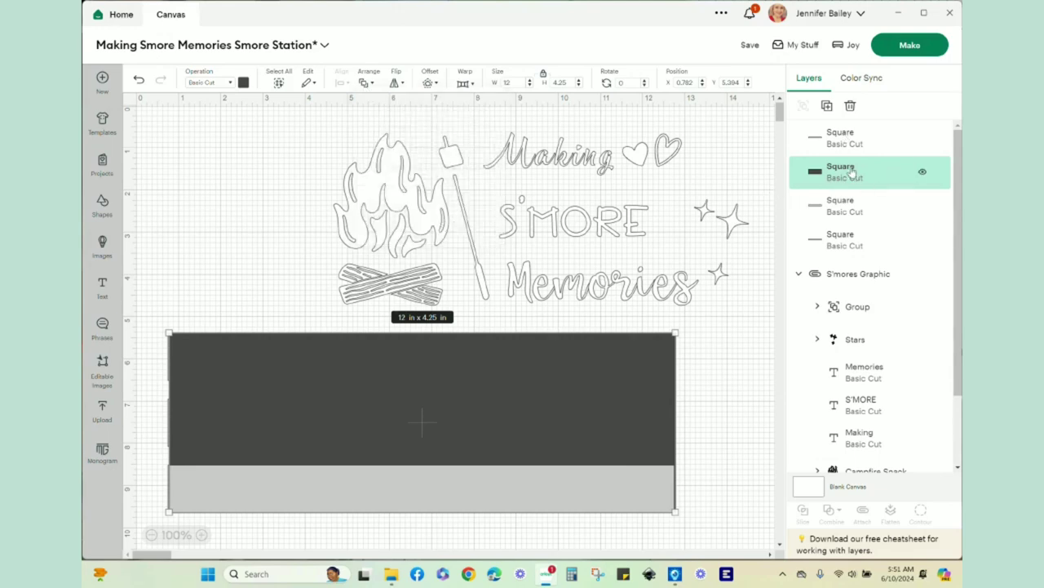
pyautogui.moveTo(852, 172); pyautogui.dragTo(855, 206)
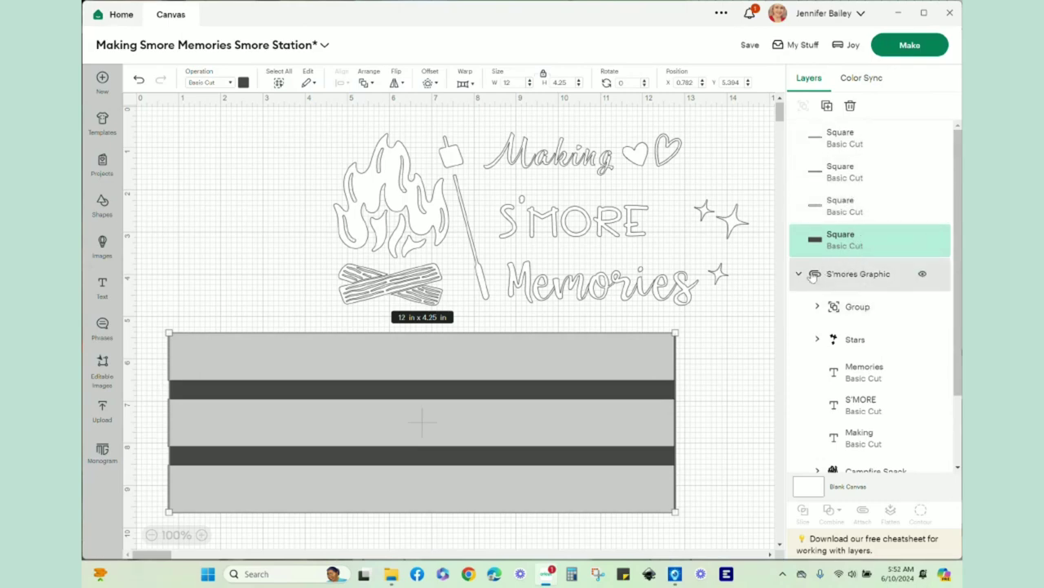
# Group the four background rectangles and hide the group from the canvas.
pyautogui.keyDown('shift'); pyautogui.click(820, 141); pyautogui.keyUp('shift')
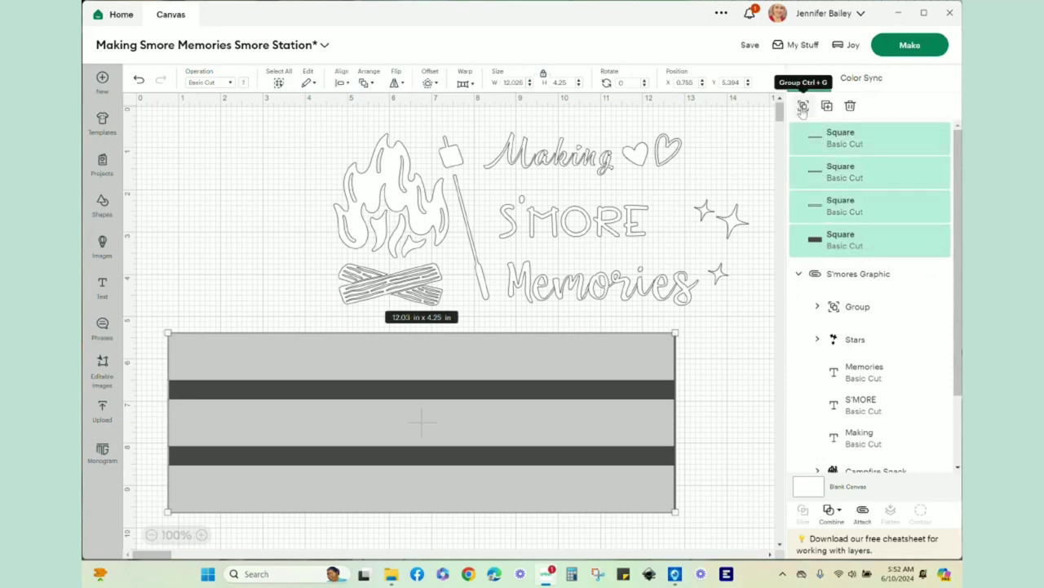
pyautogui.click(803, 106)
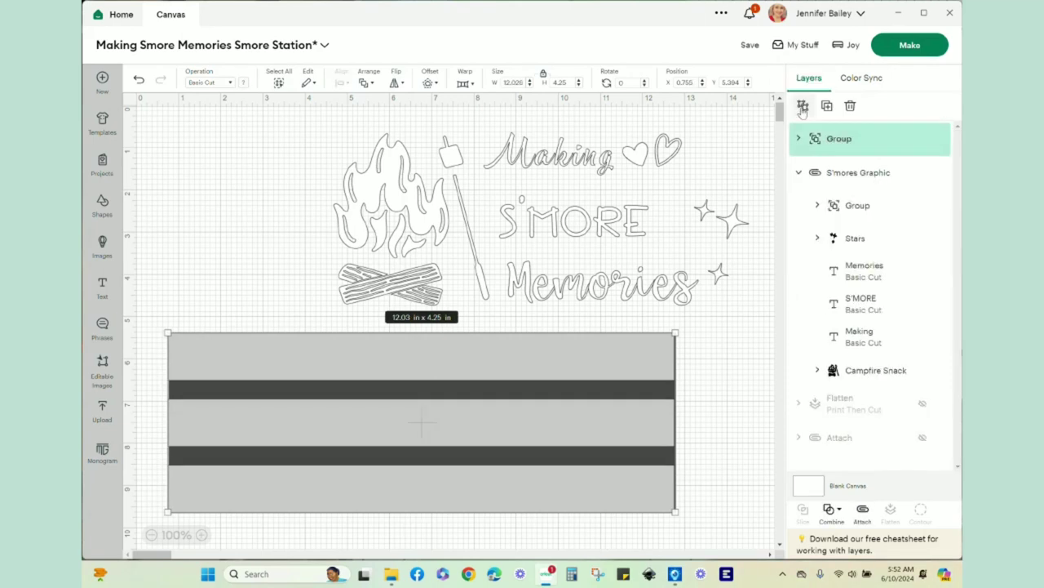
pyautogui.click(923, 140)
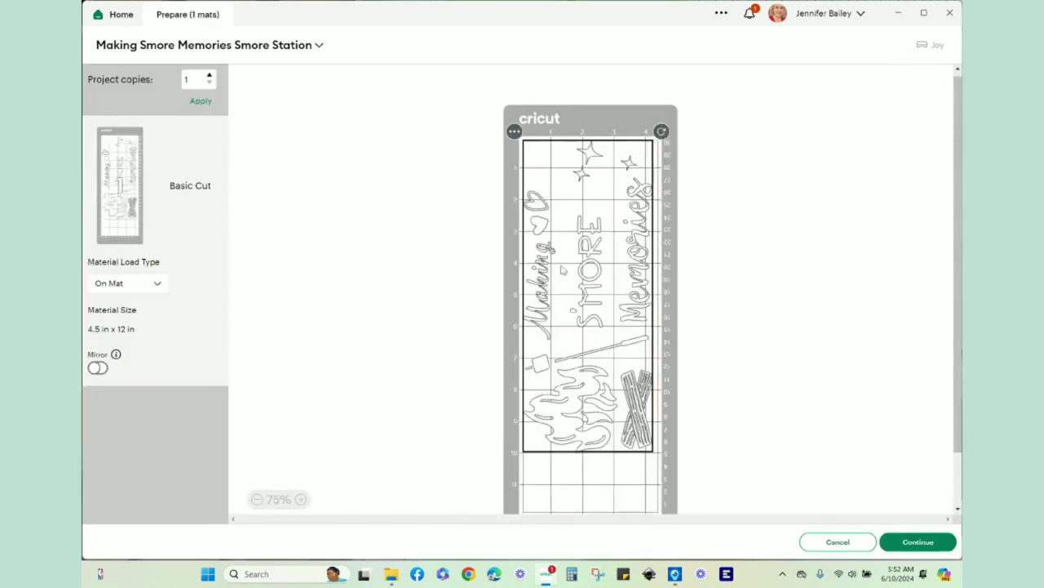
# Turn on Mirror for the 4.5 x 12 in mat and continue to material selection.
pyautogui.click(97, 368)
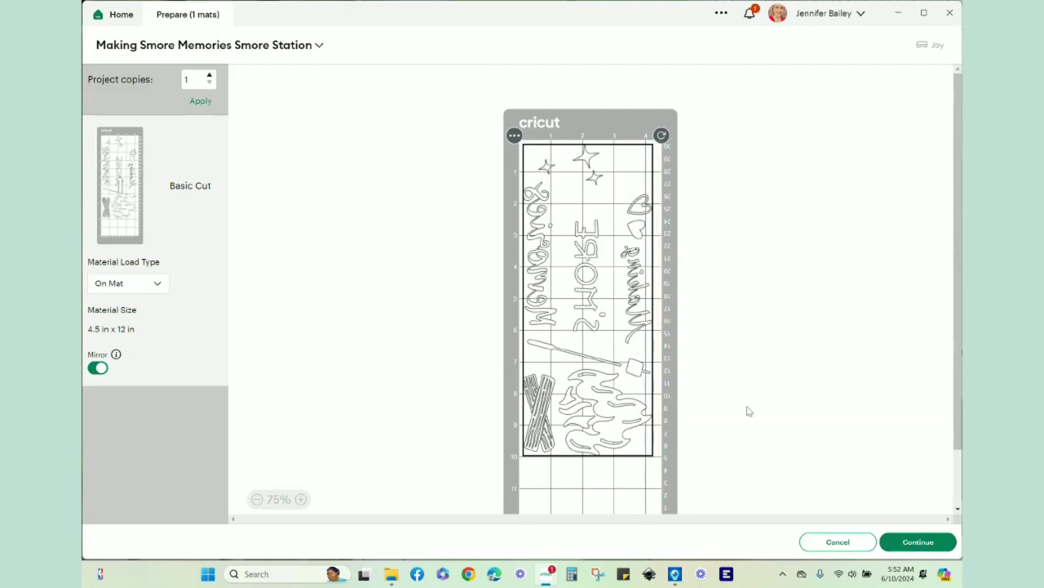
pyautogui.click(922, 543)
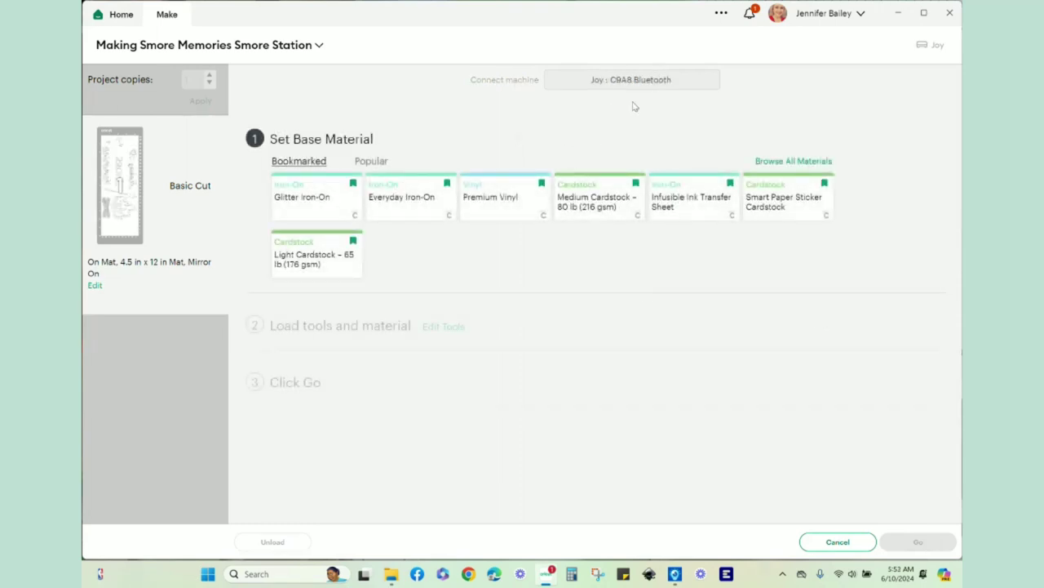
# Choose Everyday Iron-On as the base material, then cancel back to the design canvas.
pyautogui.click(389, 207)
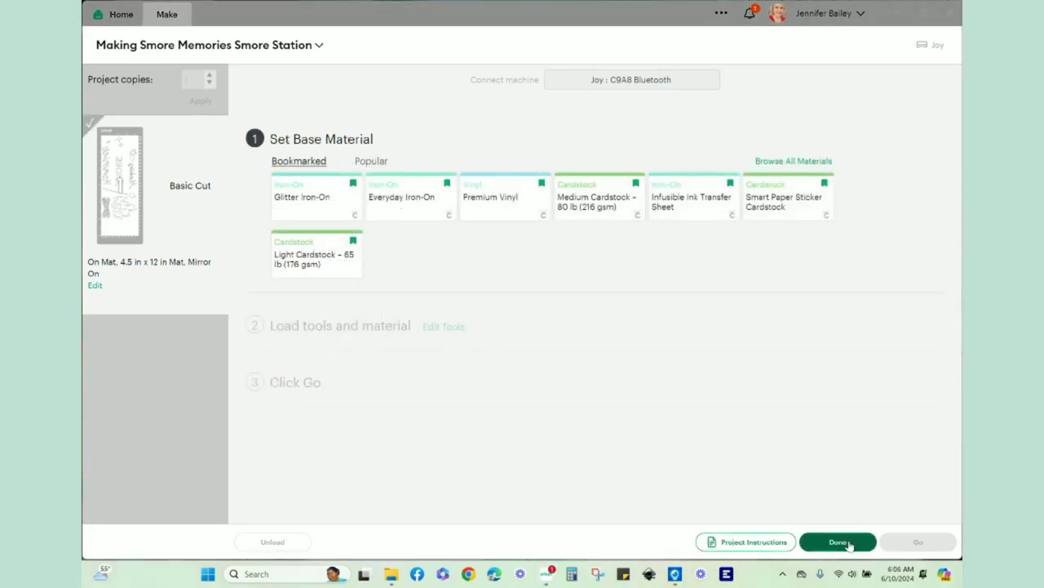
pyautogui.click(849, 543)
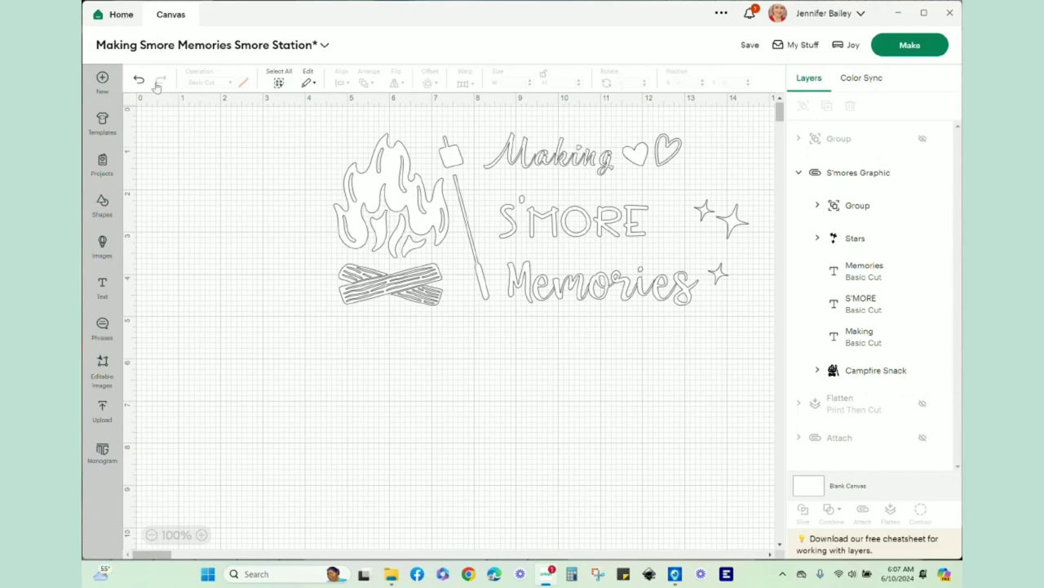
# Get Heat Guide settings for EasyPress Mini, Everyday Iron-On / Lite / Metallic on Wood: Medium, 40 s.
pyautogui.click(122, 15)
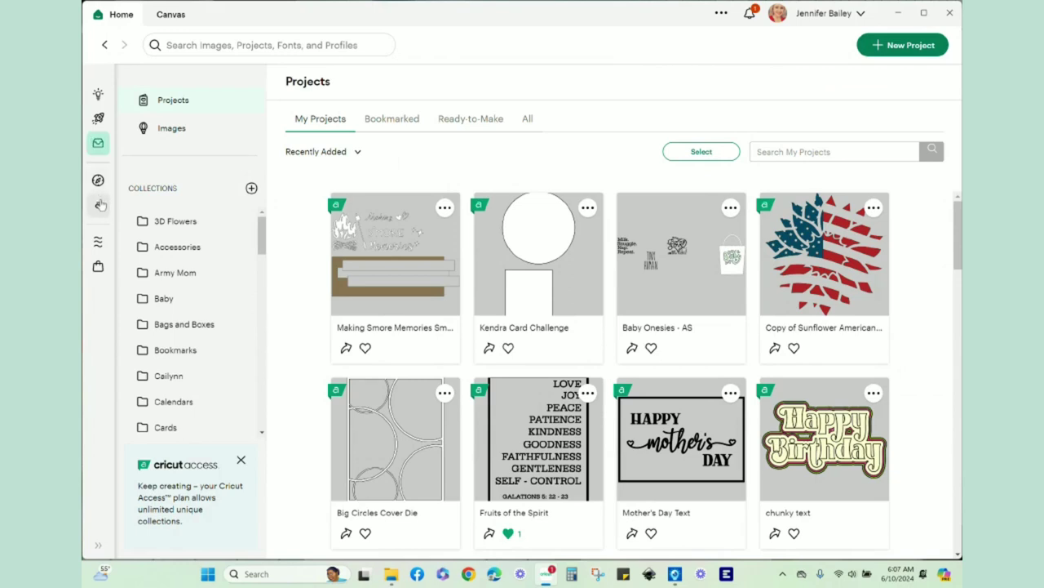
pyautogui.click(98, 243)
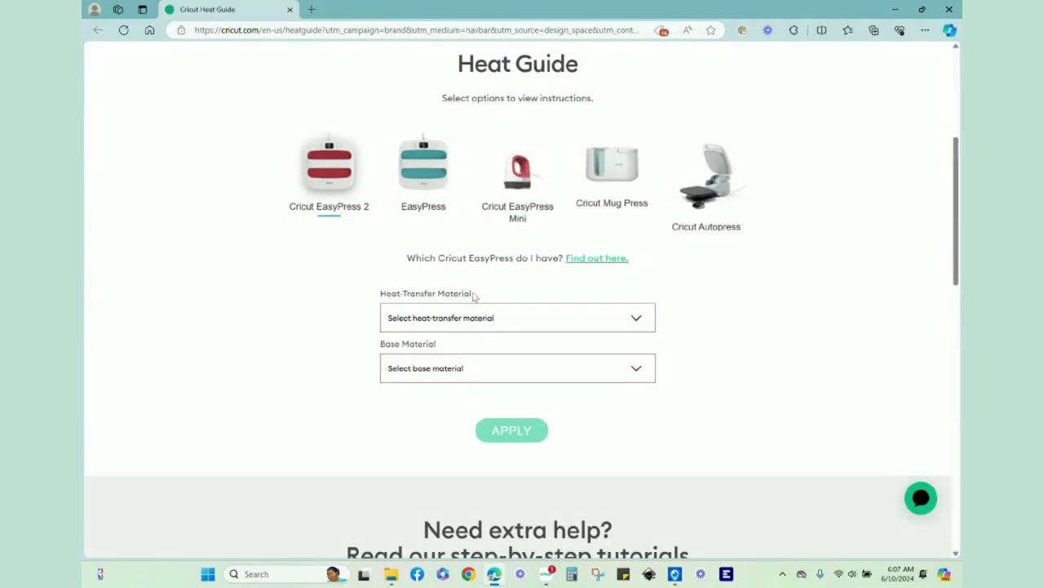
pyautogui.click(523, 219)
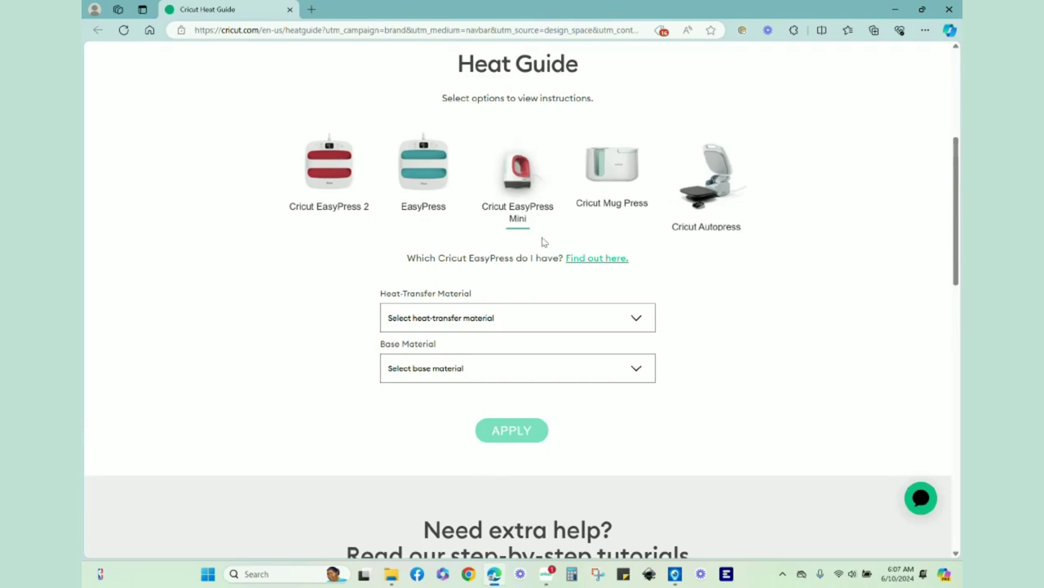
pyautogui.click(536, 324)
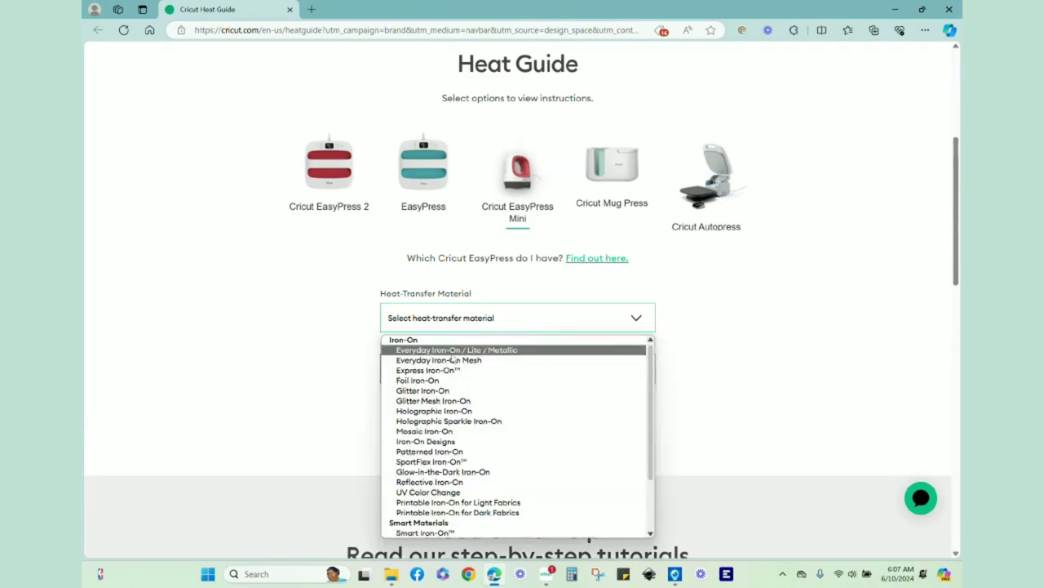
pyautogui.click(446, 351)
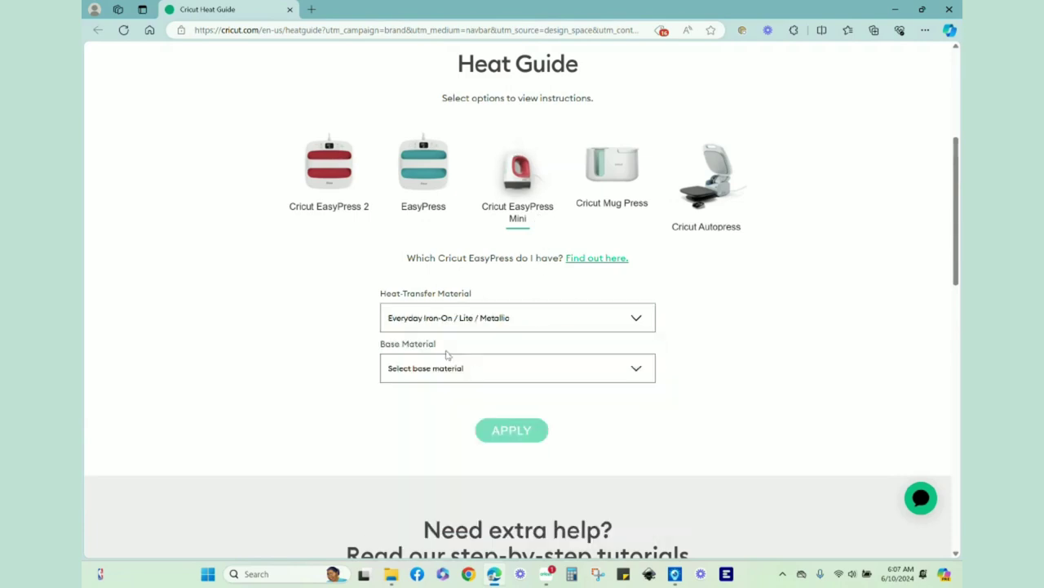
pyautogui.click(515, 369)
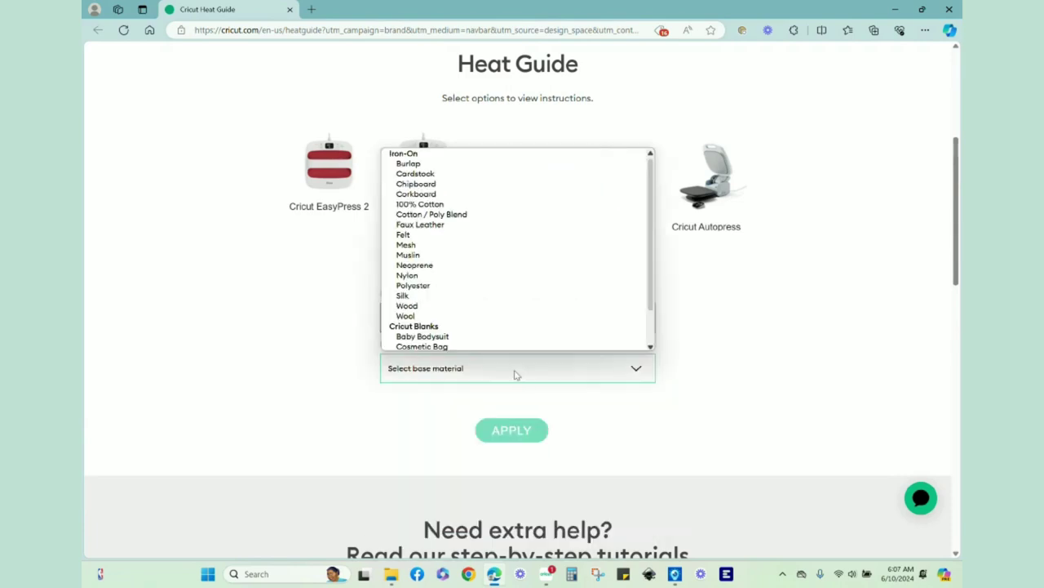
pyautogui.click(433, 306)
pyautogui.click(536, 423)
pyautogui.scroll(-5, 781, 408)
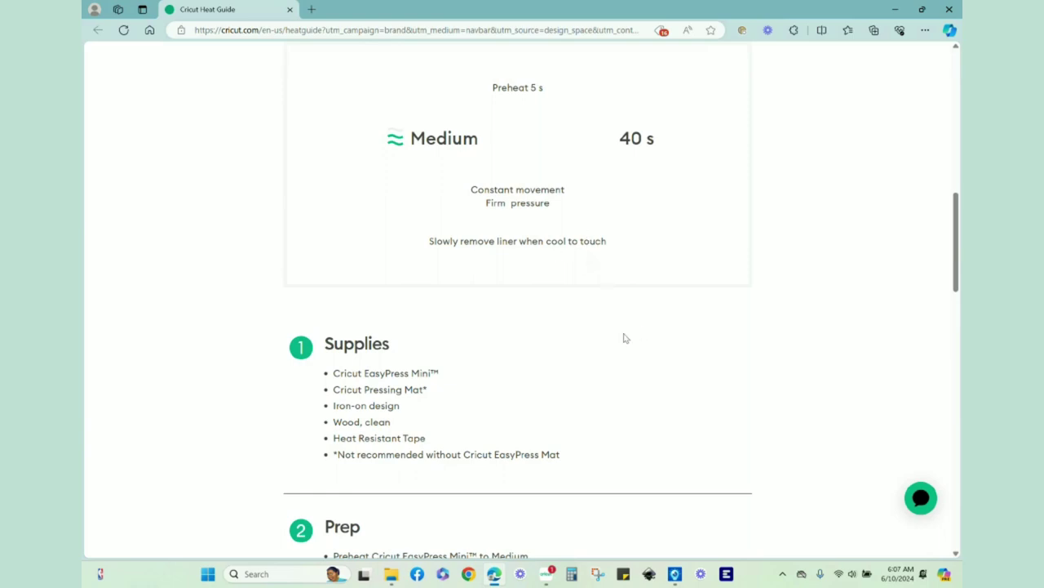
pyautogui.scroll(-2, 625, 338)
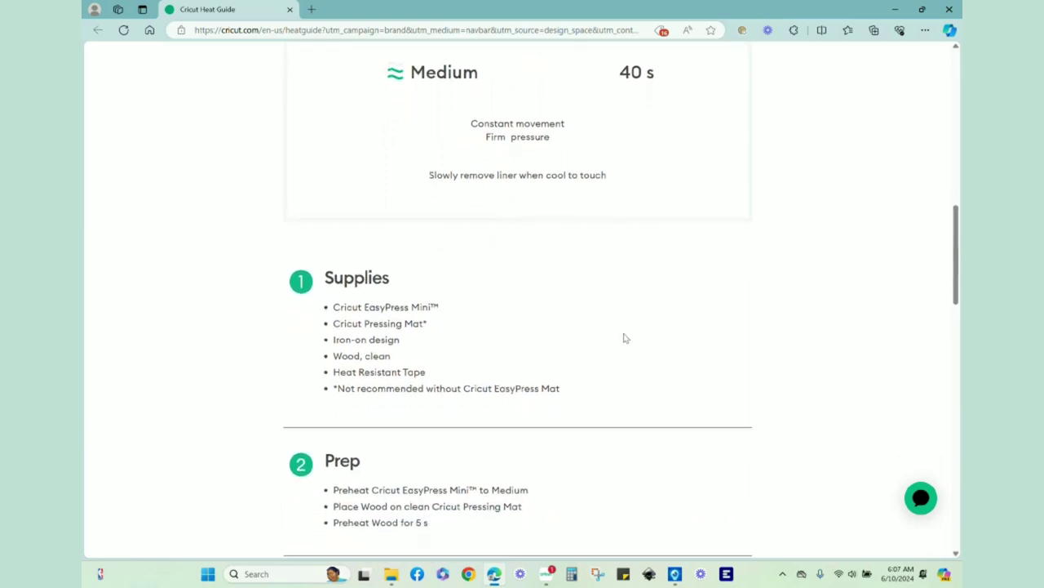
pyautogui.scroll(-2, 625, 337)
pyautogui.scroll(-2, 635, 334)
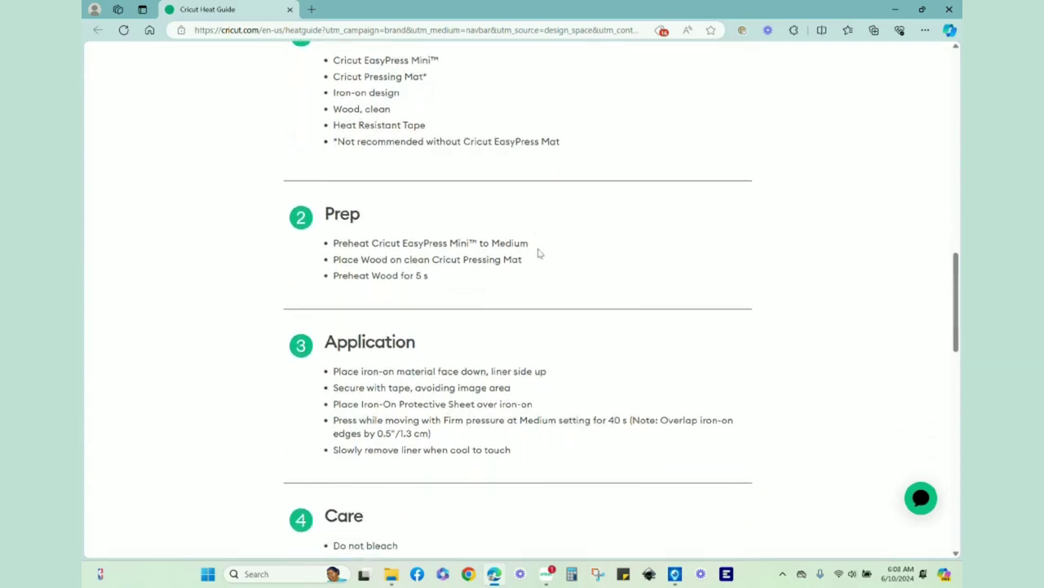
pyautogui.scroll(-2, 671, 292)
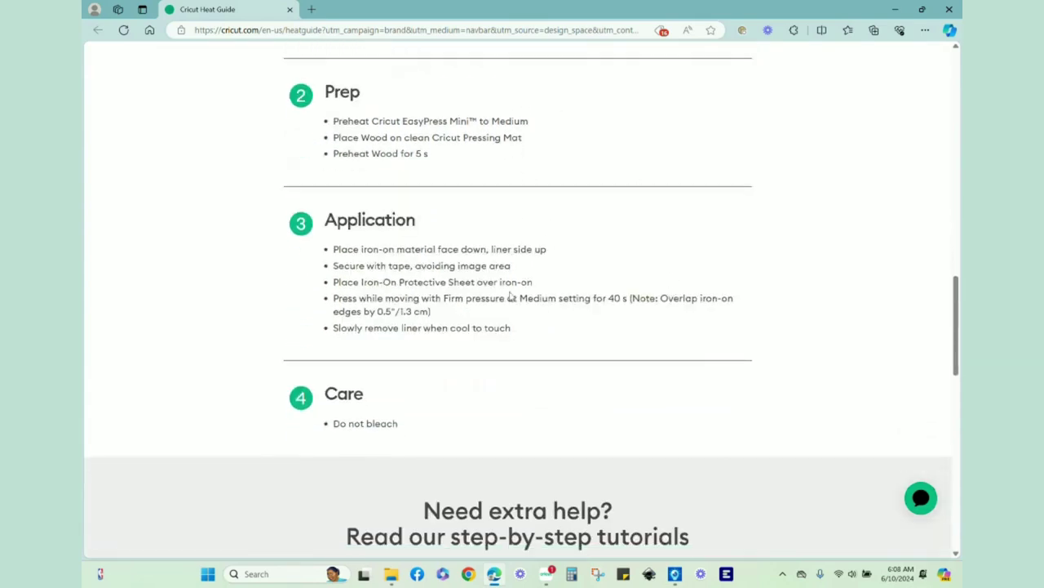
pyautogui.scroll(-3, 598, 334)
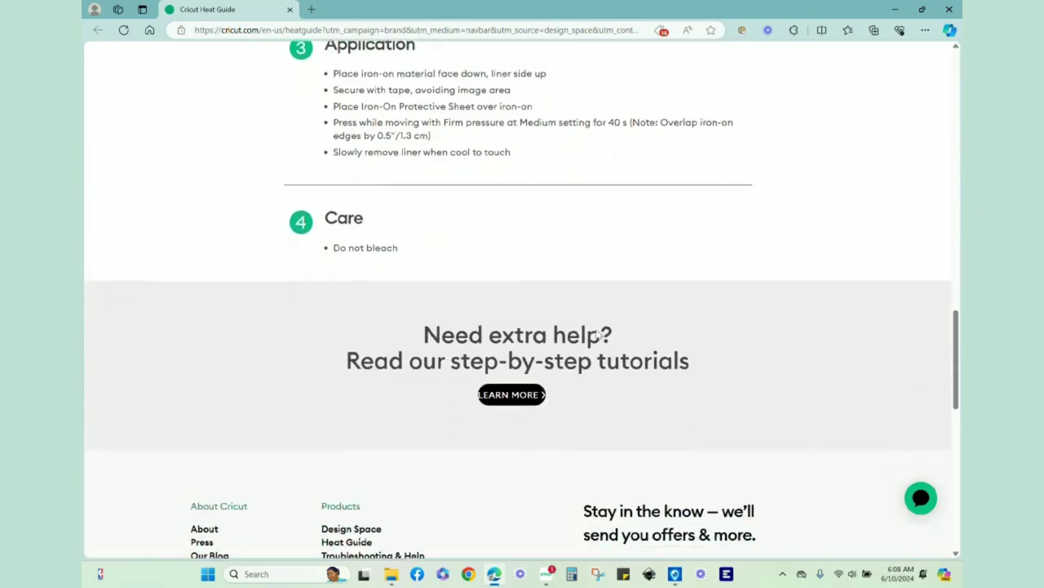
pyautogui.scroll(10, 658, 308)
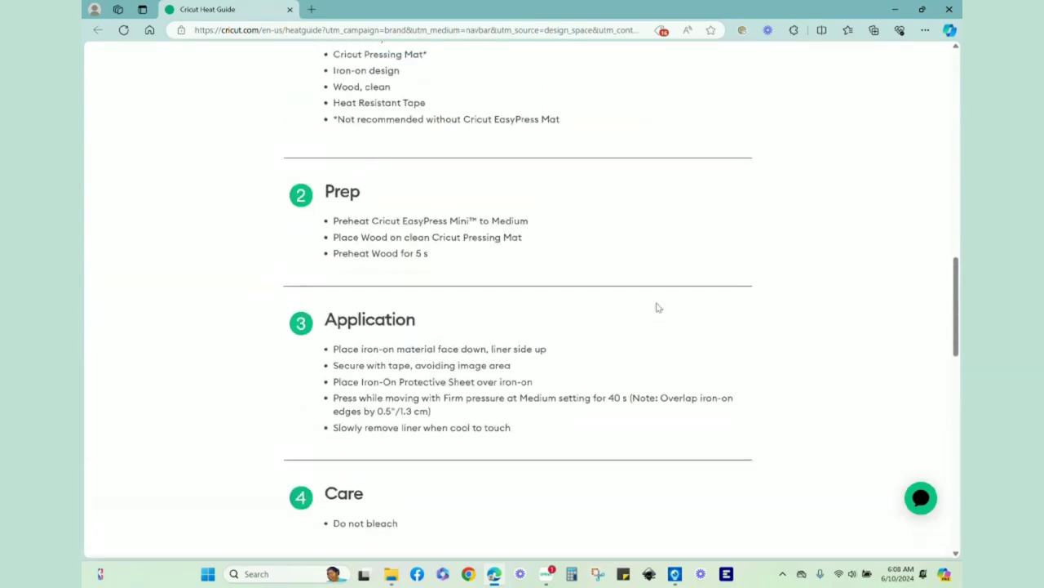
pyautogui.scroll(3, 658, 308)
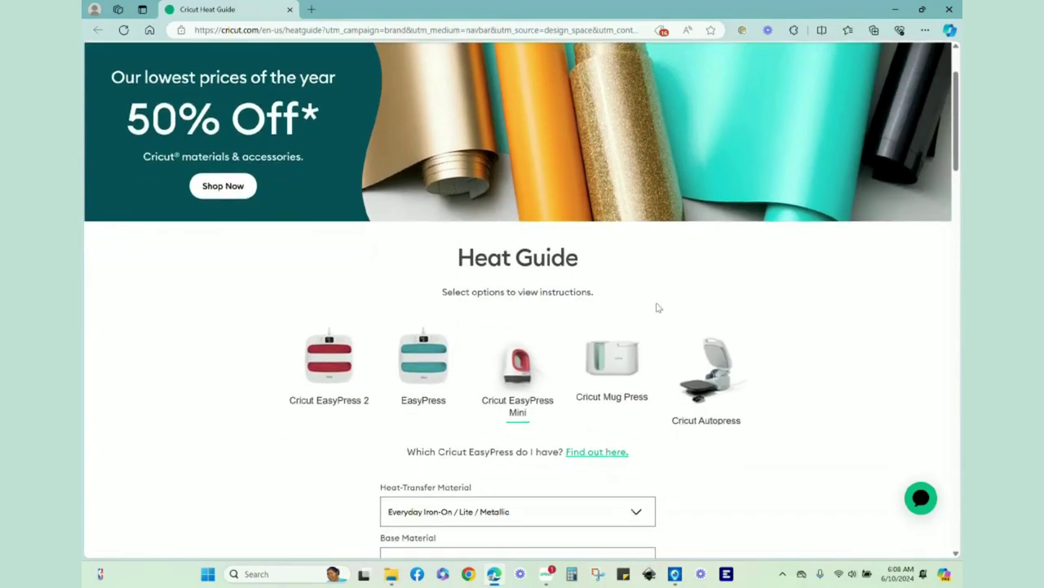
pyautogui.scroll(-2, 658, 308)
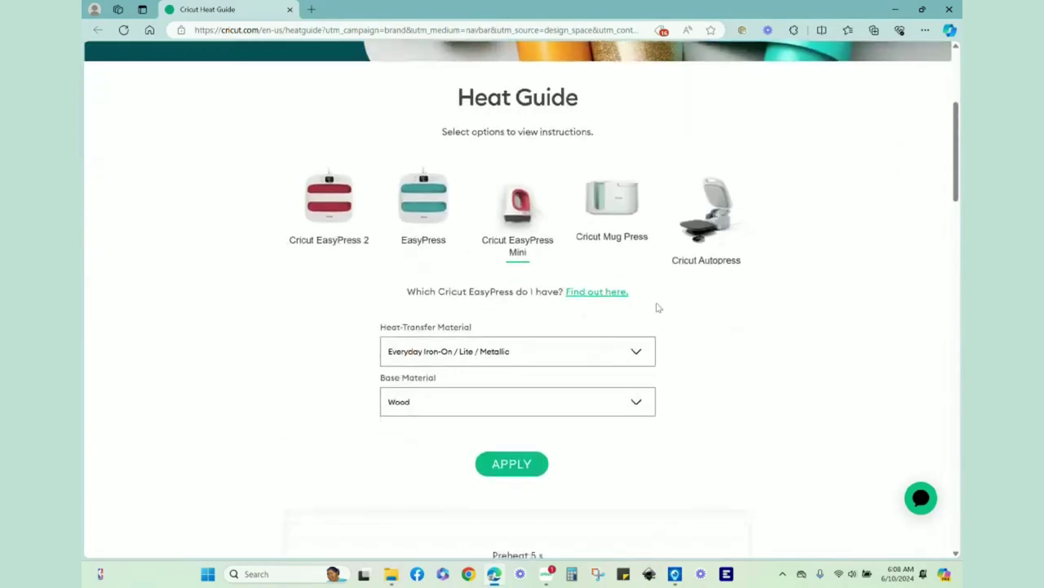
pyautogui.scroll(3, 658, 308)
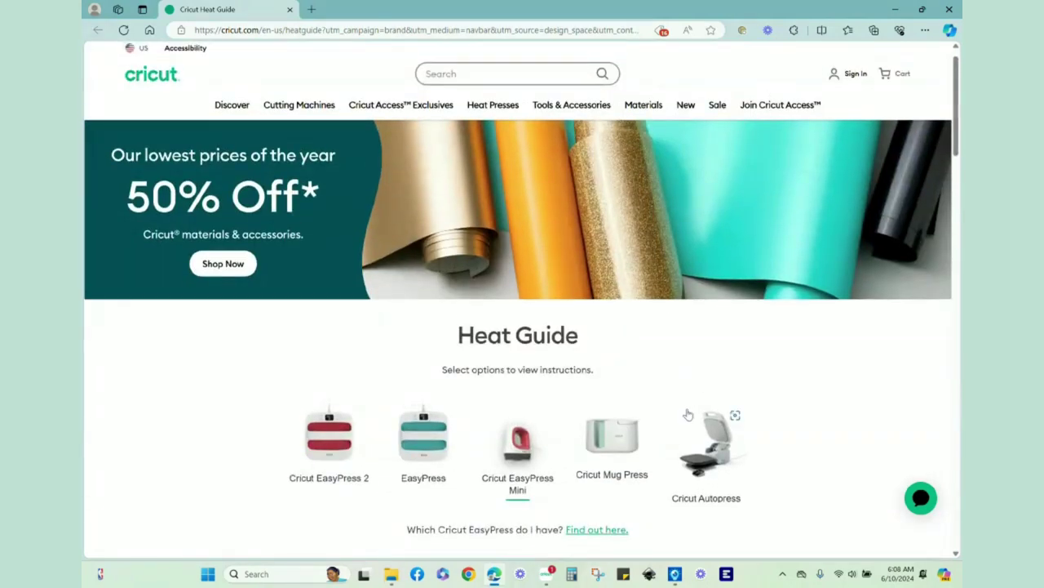